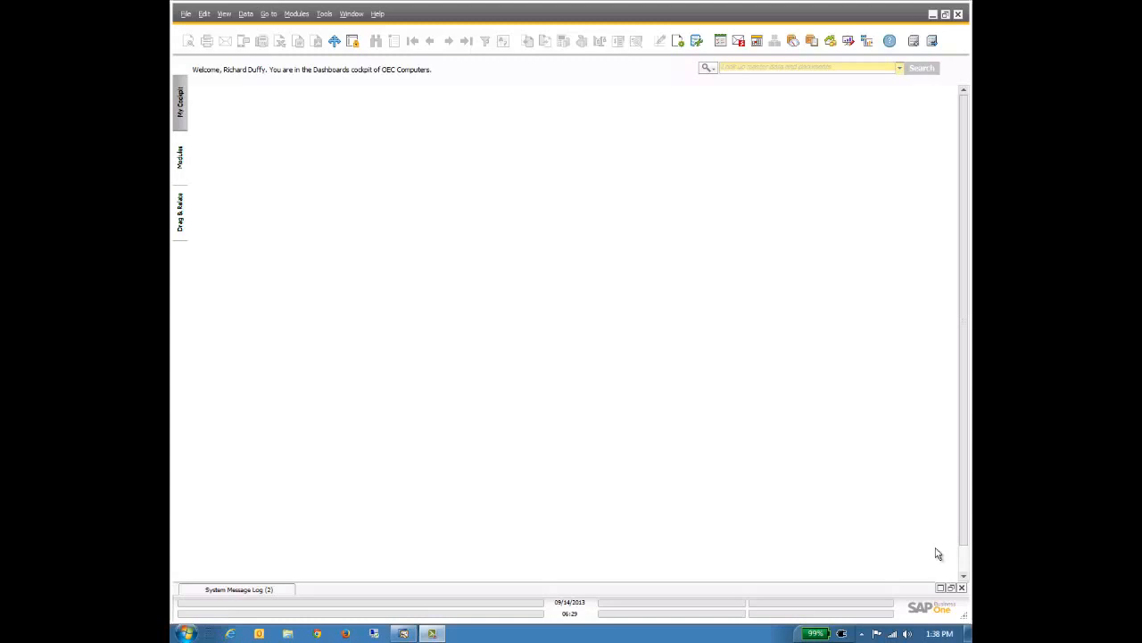
- Open the Query Generator and add the OCRD table as the query's source
left_click(322, 14)
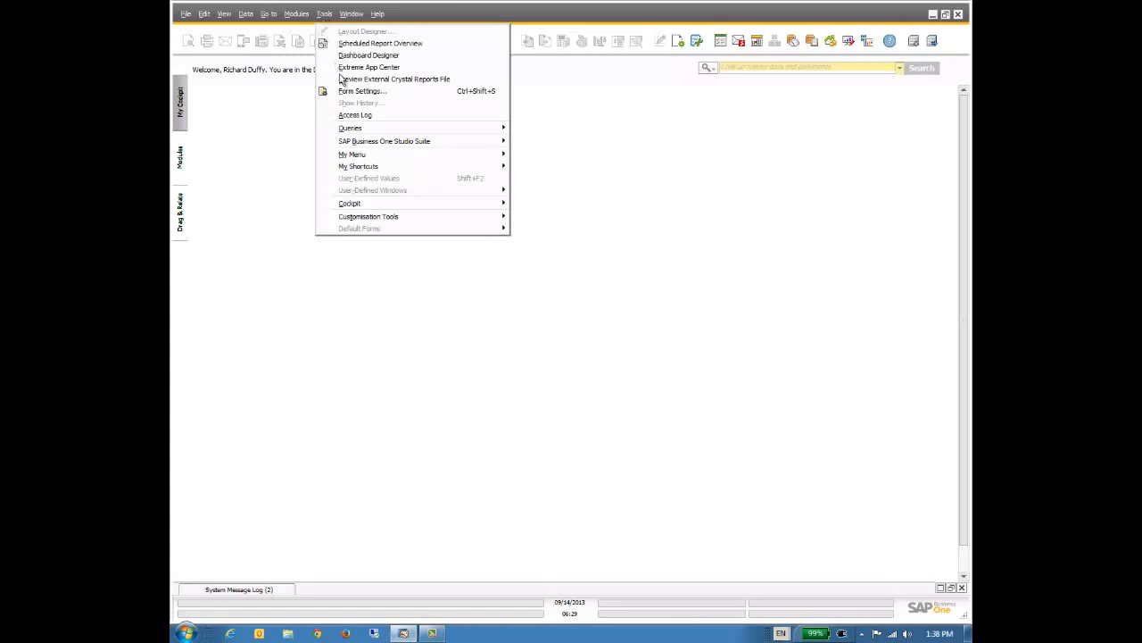
mouse_move(413, 133)
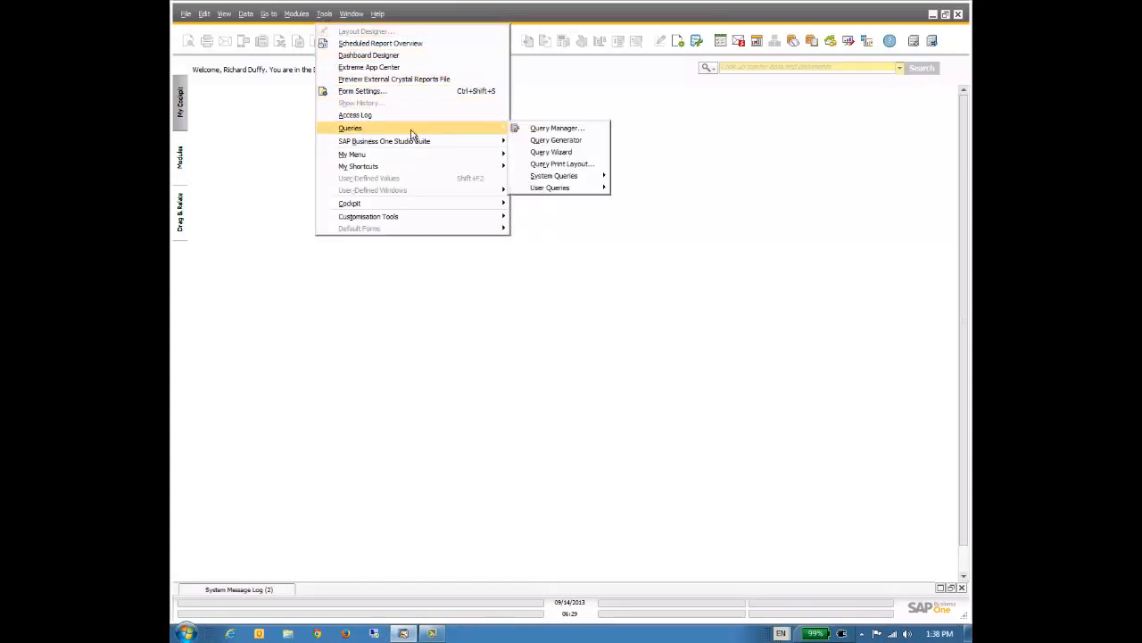
left_click(559, 141)
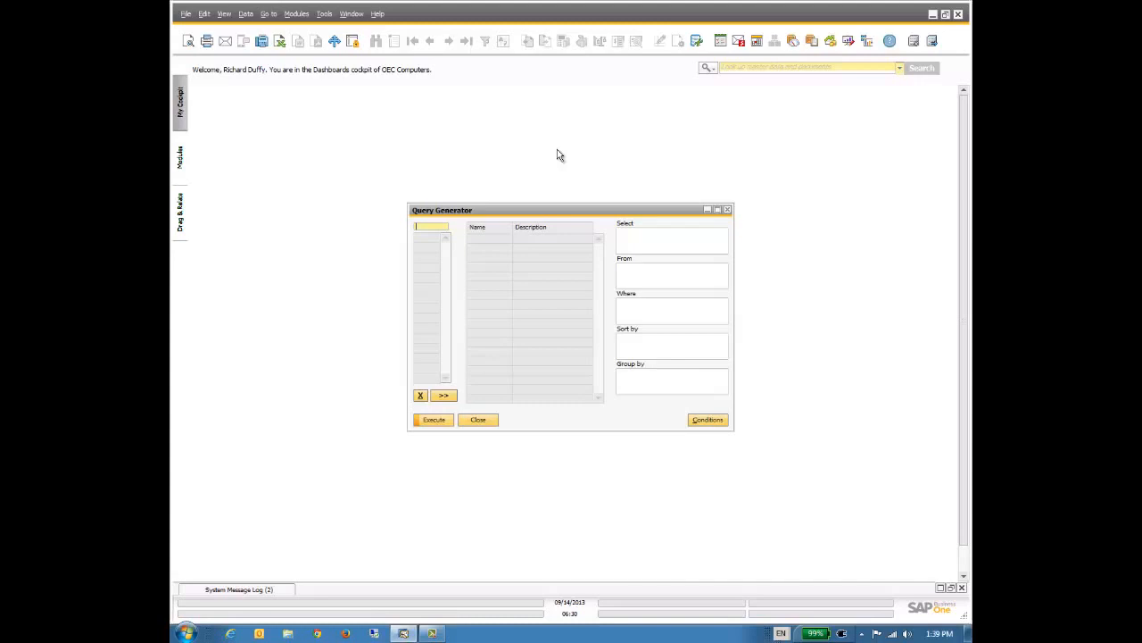
type("OCRD")
key("Tab")
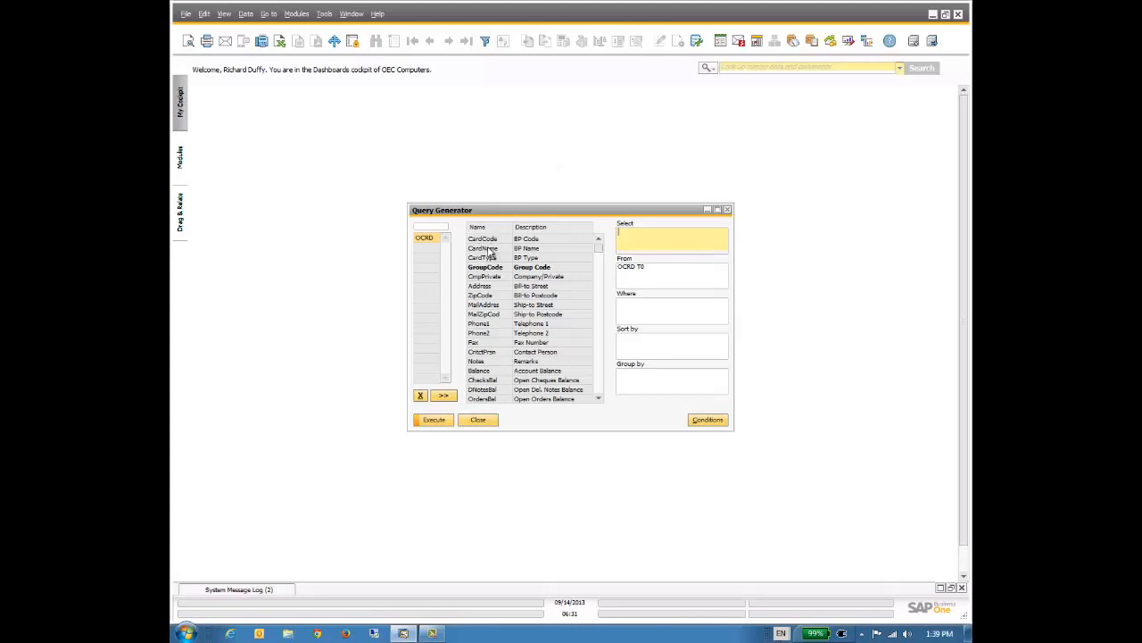
- Add the CardName, CardType, Balance, OrdersBal and CreditLine fields to the query's Select clause
double_click(490, 253)
left_click(491, 262)
double_click(491, 262)
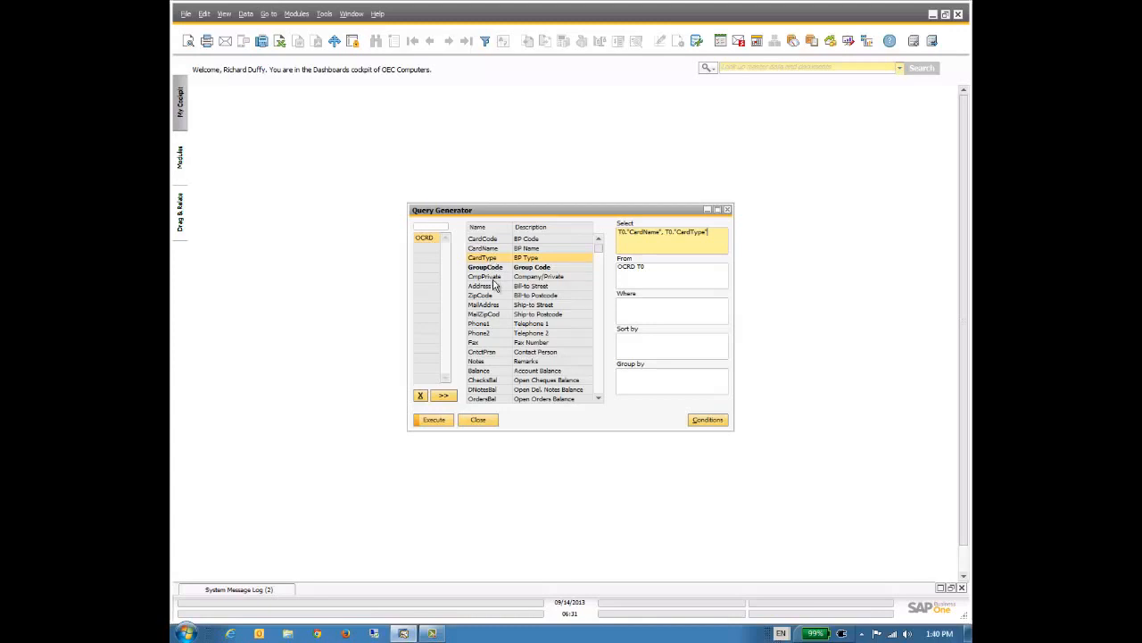
double_click(478, 371)
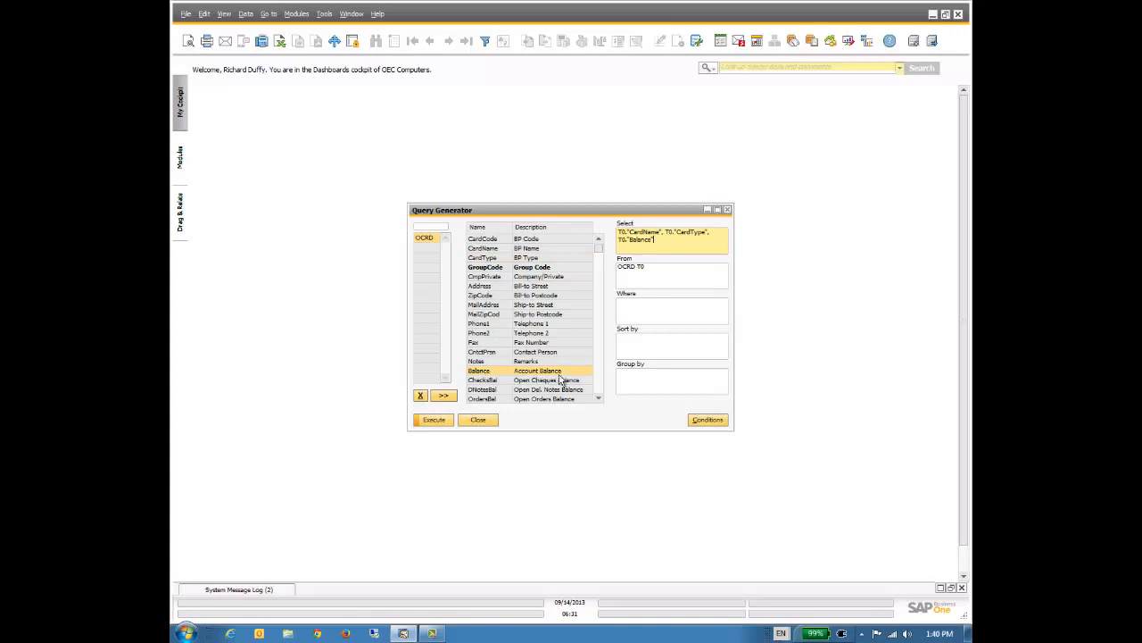
left_click(598, 400)
left_click(599, 401)
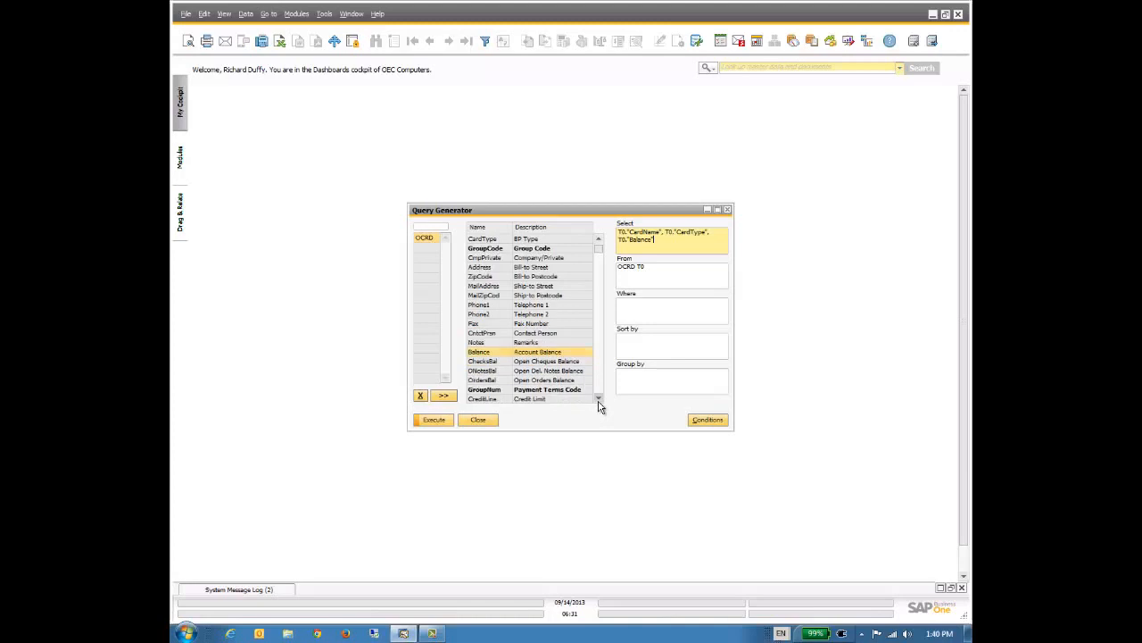
double_click(493, 380)
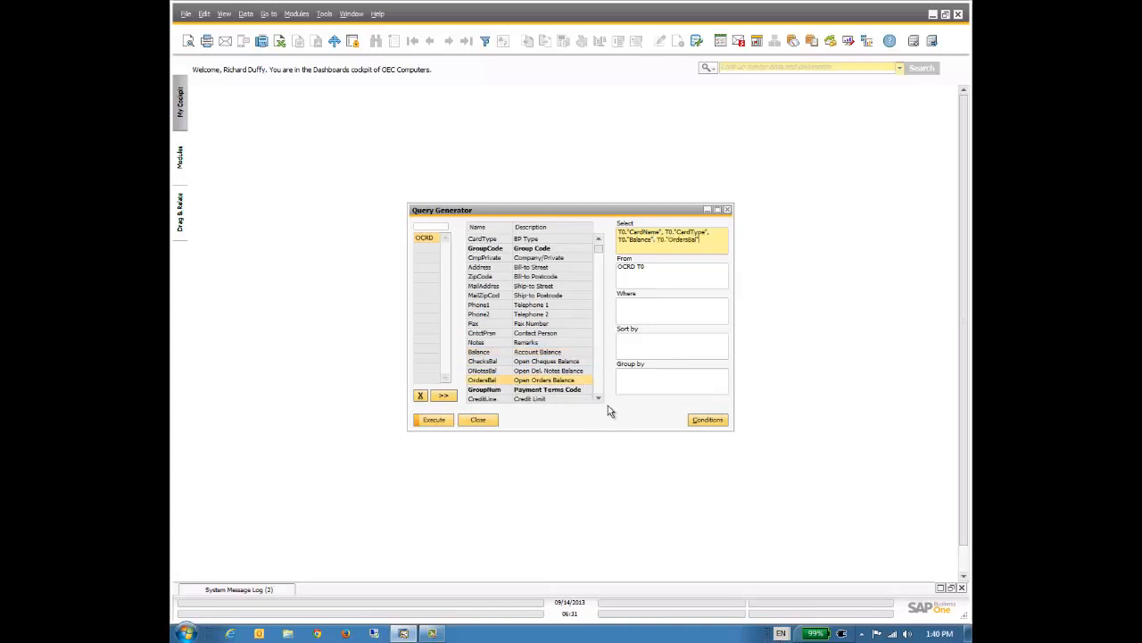
double_click(487, 400)
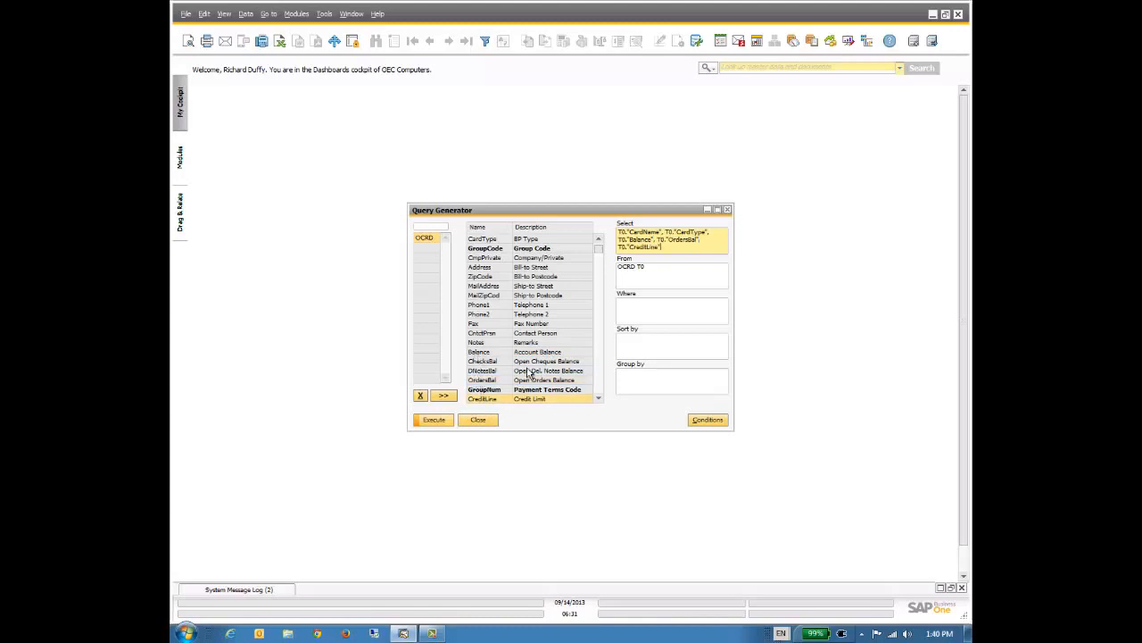
- Sort the OCRD field list by description and add the Sales Employee Code field (SlpCode) to the Select clause
left_click(600, 399)
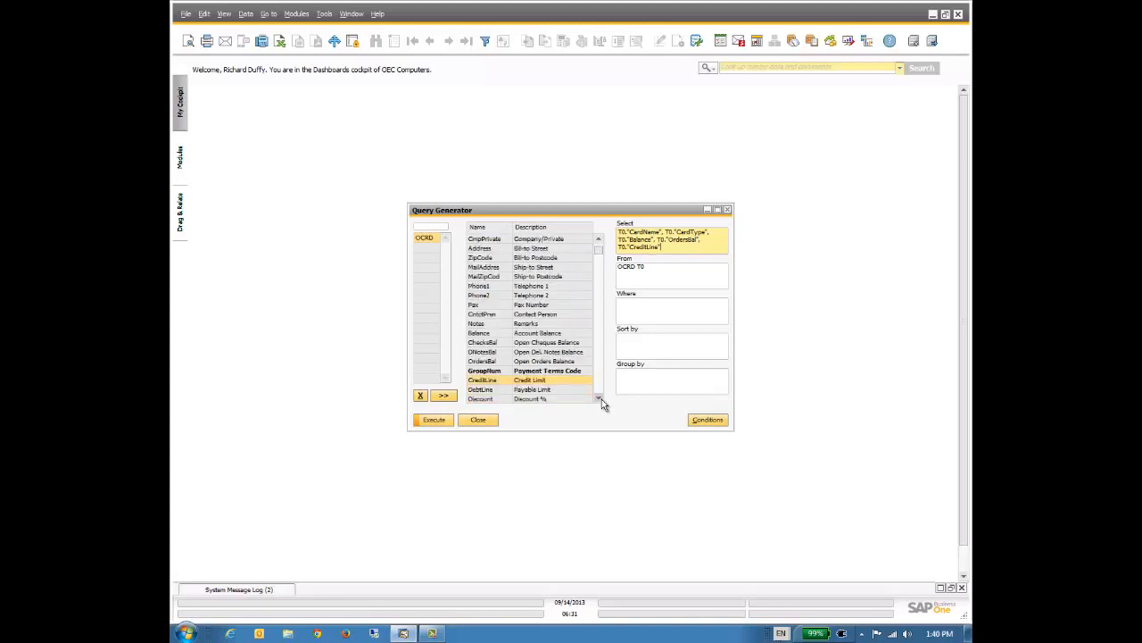
left_click(602, 399)
left_click(601, 399)
left_click(601, 399)
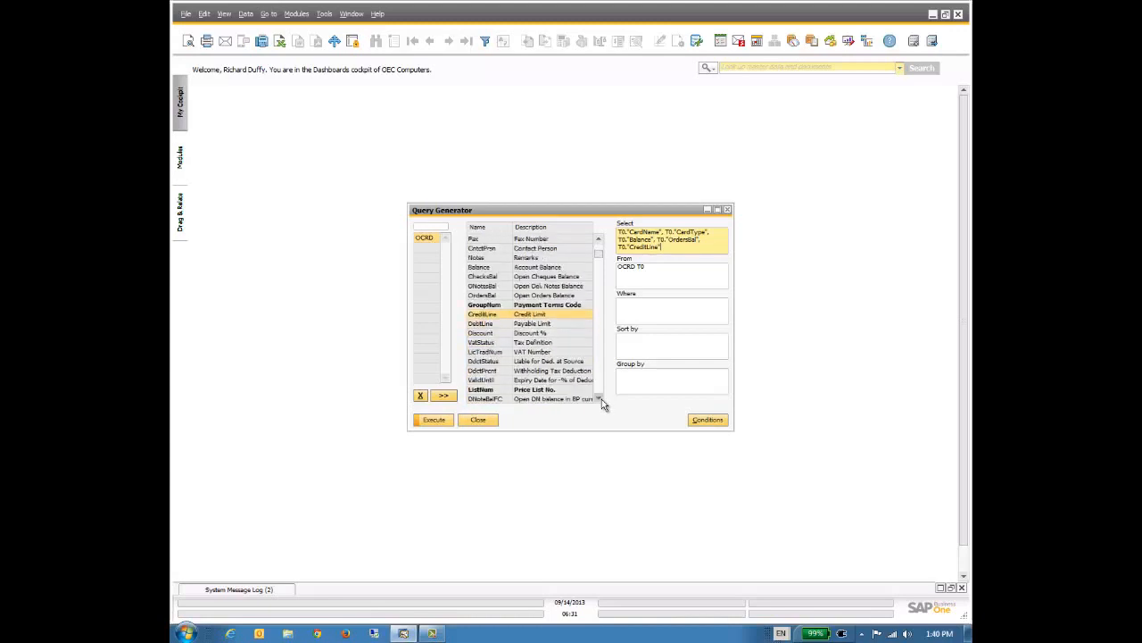
left_click(602, 399)
left_click(602, 399)
left_click(602, 399)
left_click(601, 399)
left_click(602, 399)
left_click(601, 399)
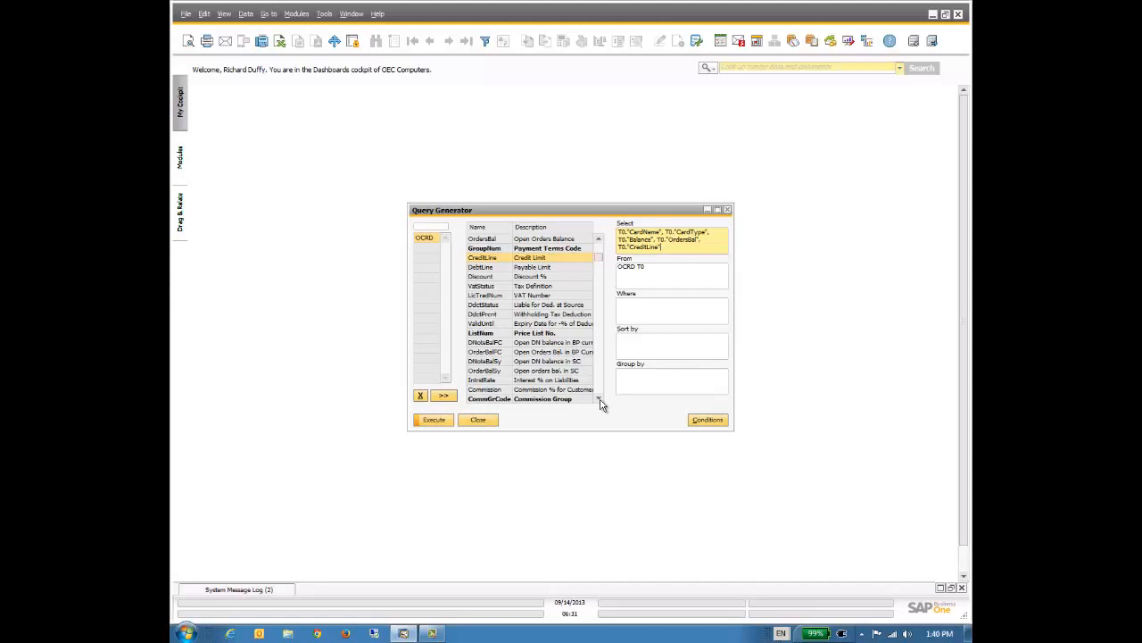
left_click(551, 228)
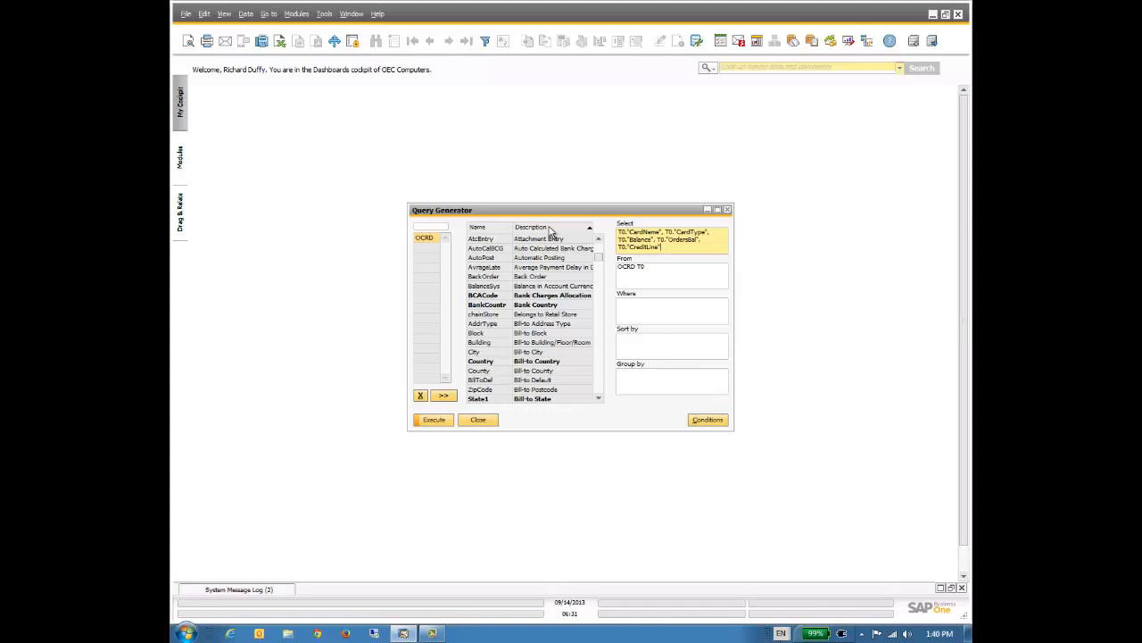
left_click(493, 231)
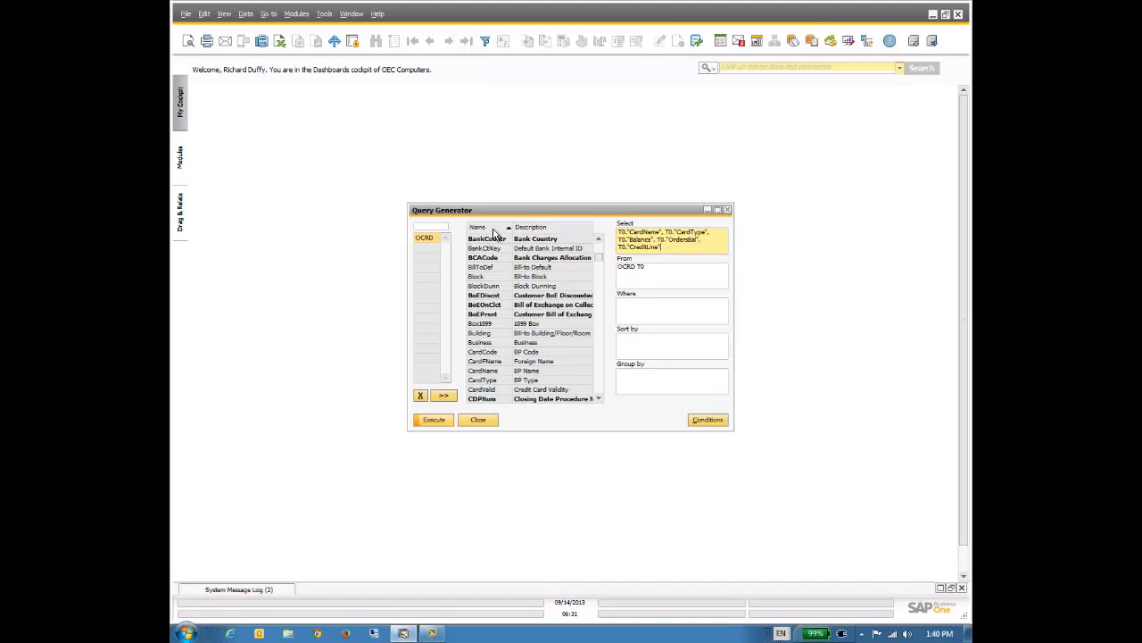
left_click(553, 230)
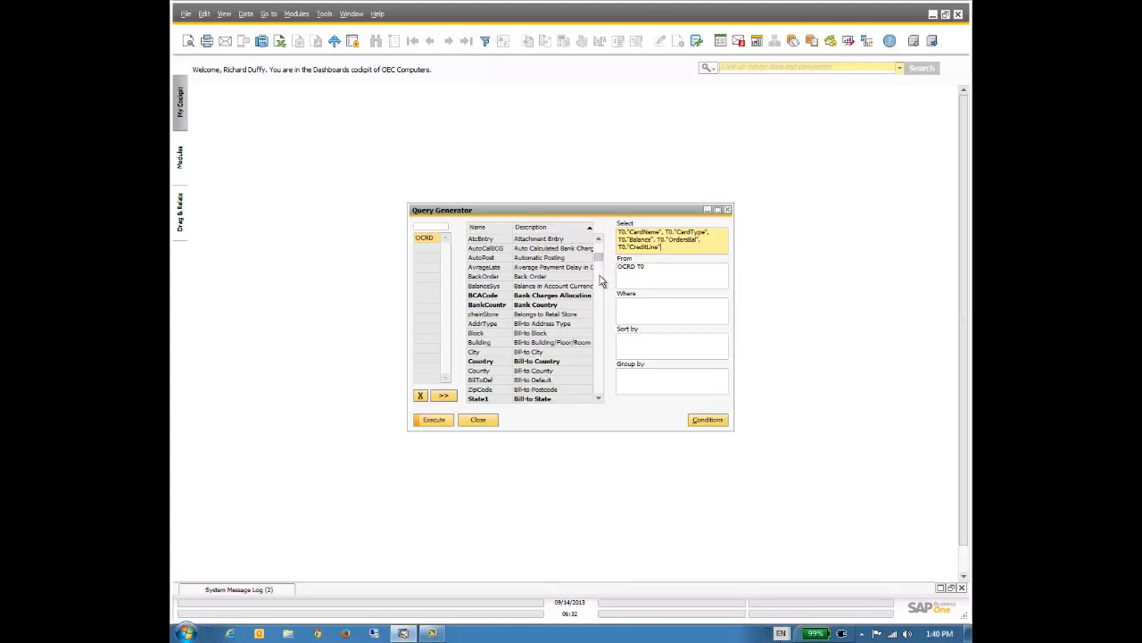
left_click_drag(599, 276, 615, 381)
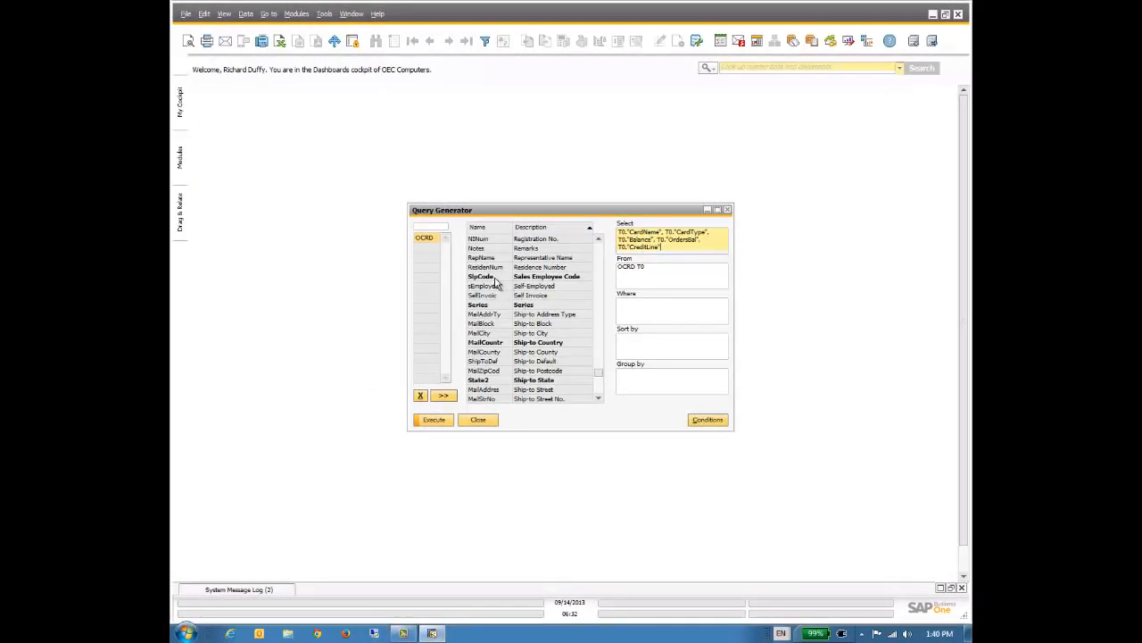
left_click(524, 278)
double_click(523, 279)
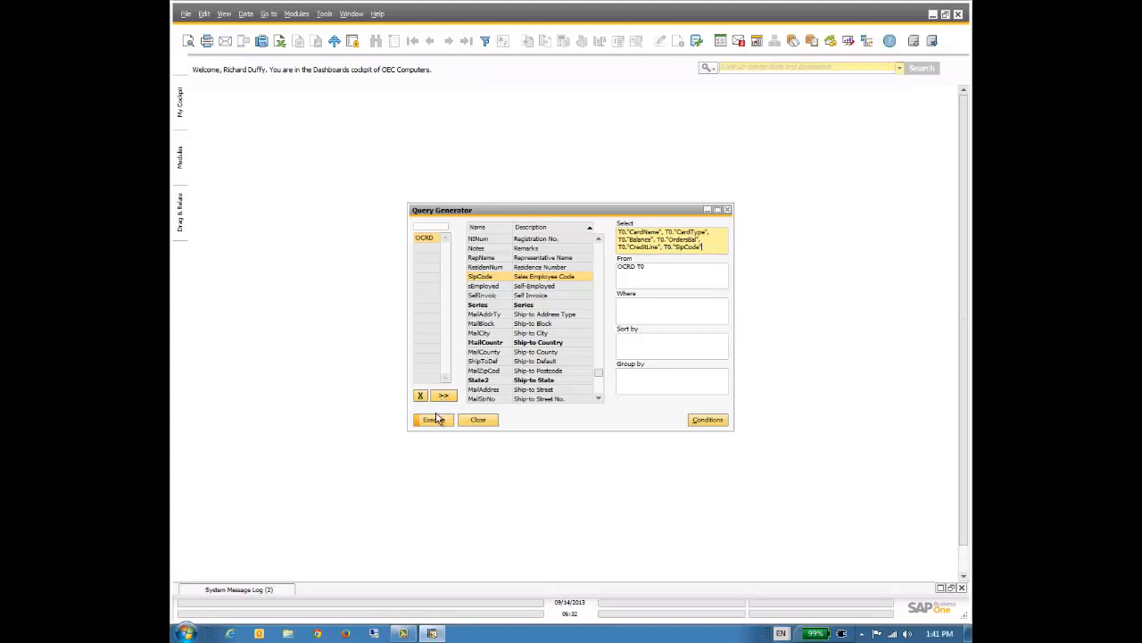
- Execute the unfiltered query, look through the returned business partners, and return to the query definition
left_click(434, 421)
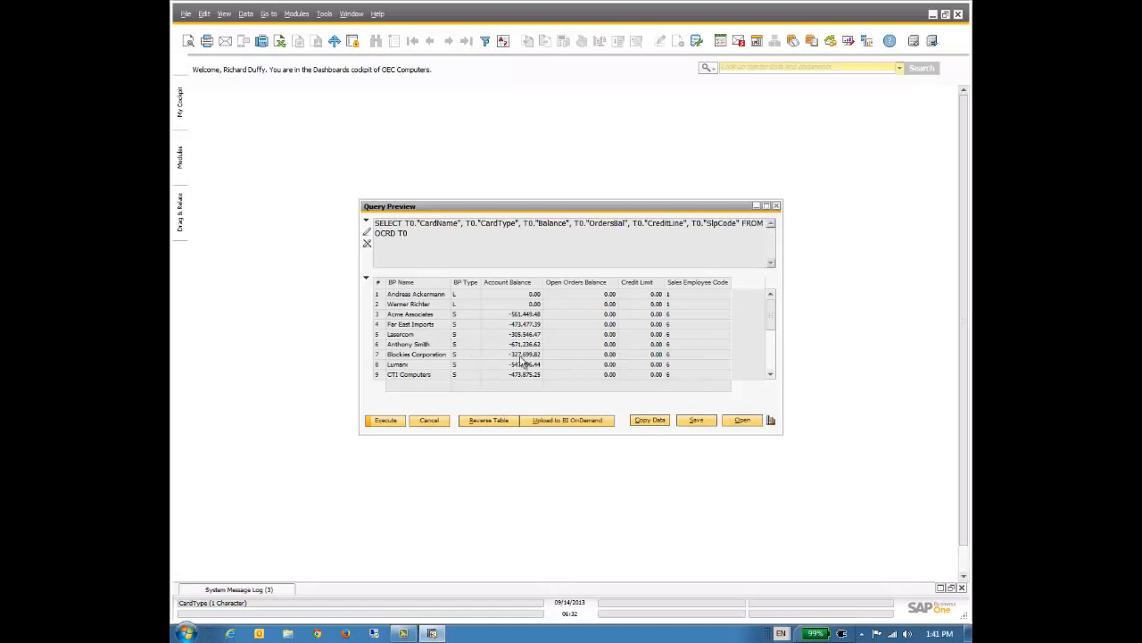
left_click(769, 356)
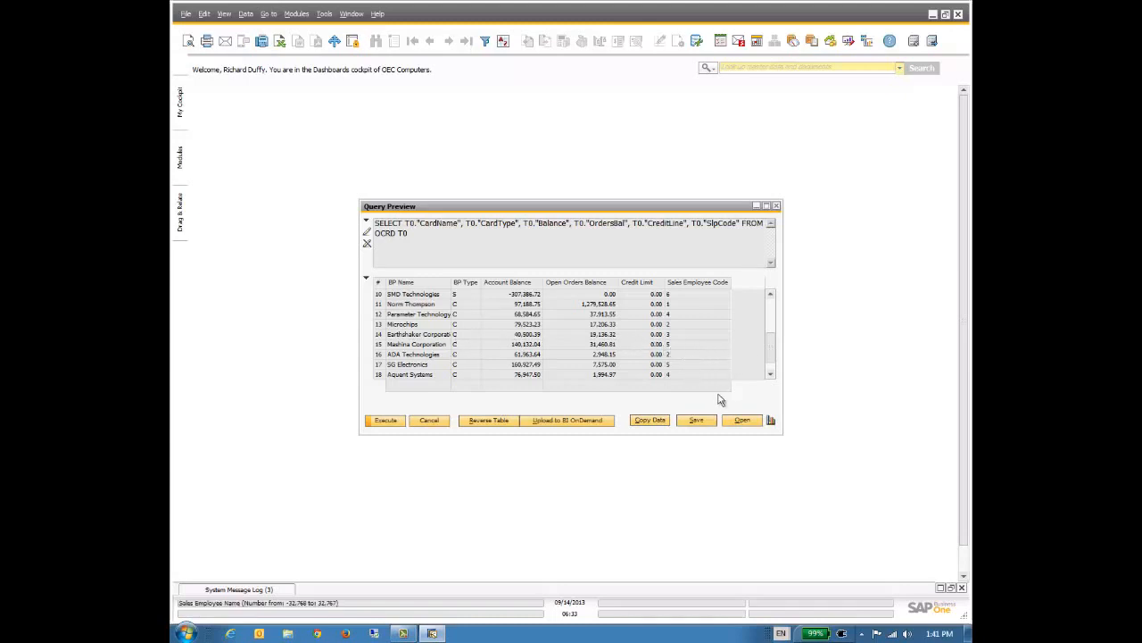
left_click(427, 420)
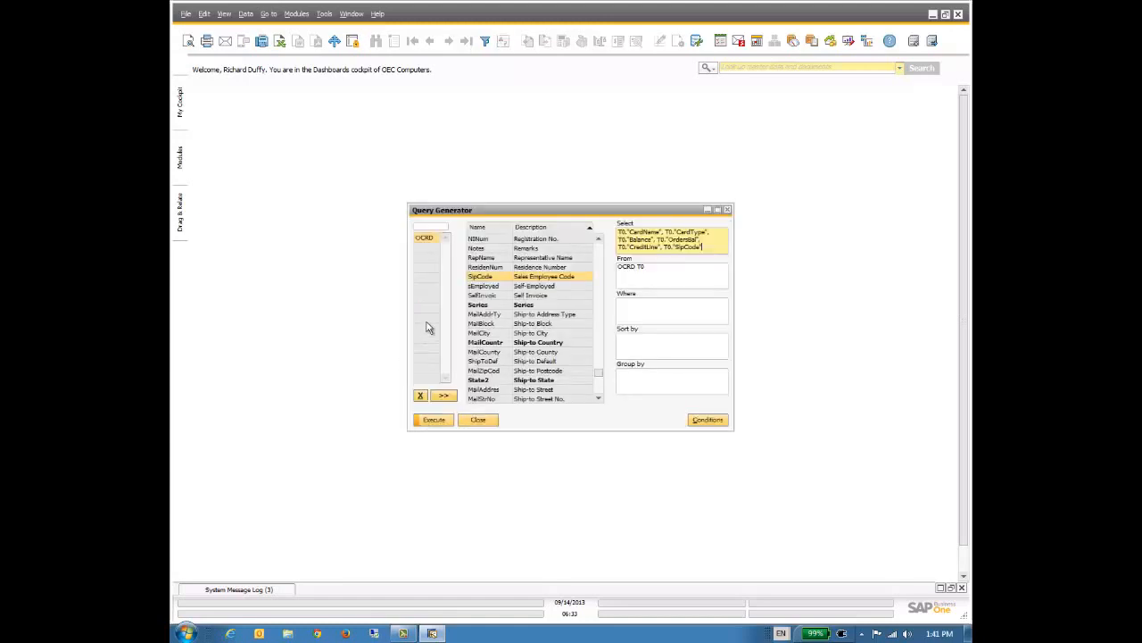
- Sort the field list by name and add the Where condition T0."CardType" = 'C'
left_click(628, 308)
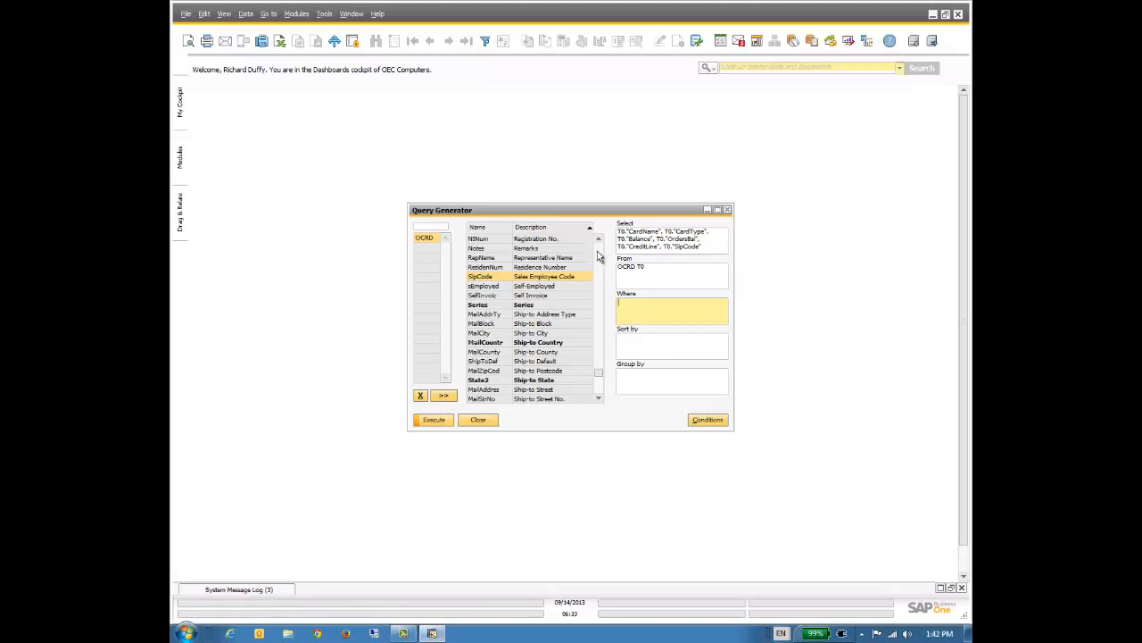
scroll(600, 249, "up", 15)
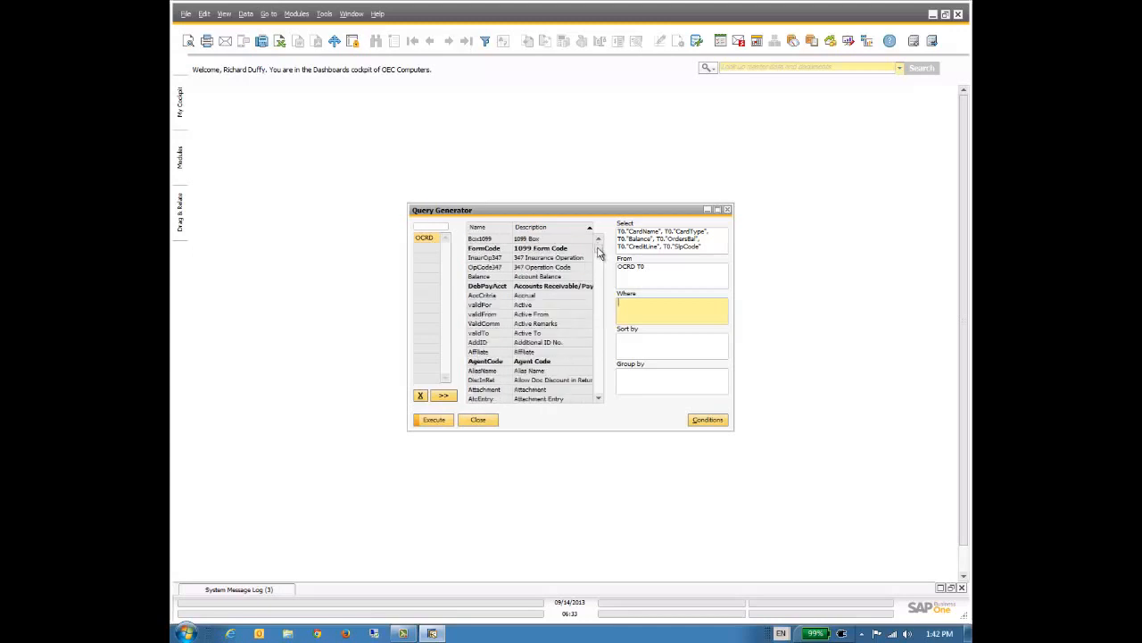
left_click(489, 228)
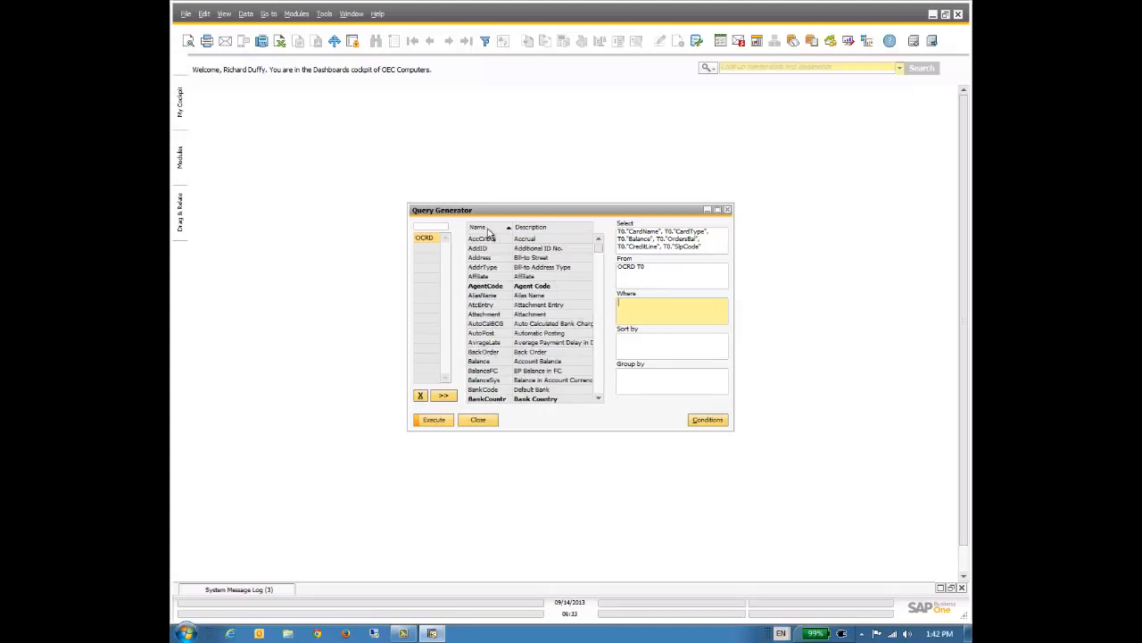
left_click(600, 379)
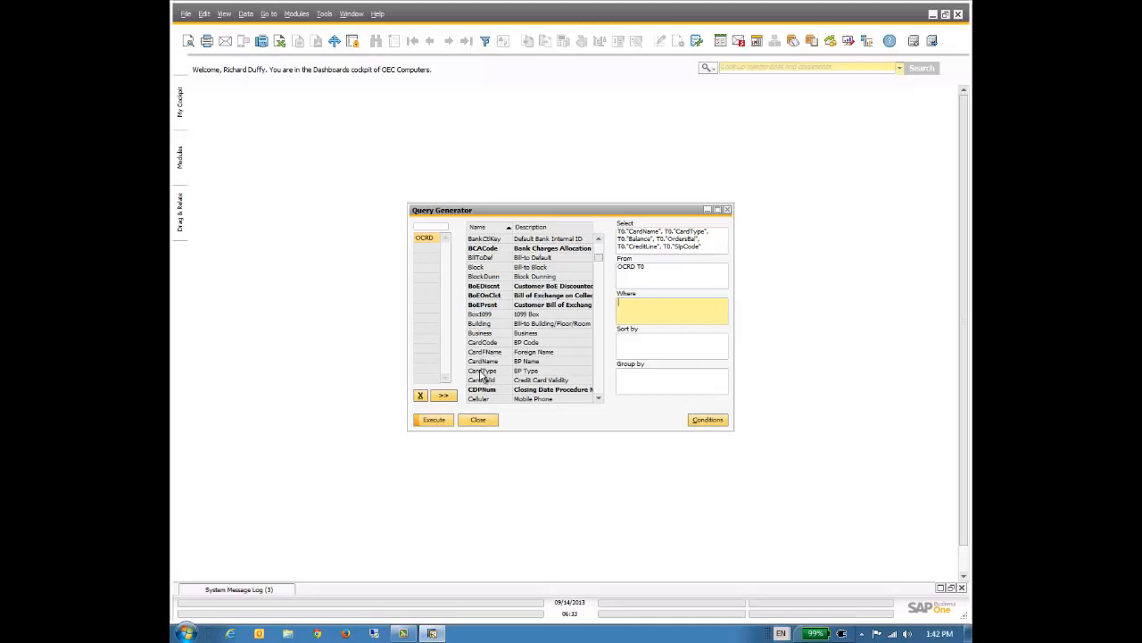
double_click(482, 371)
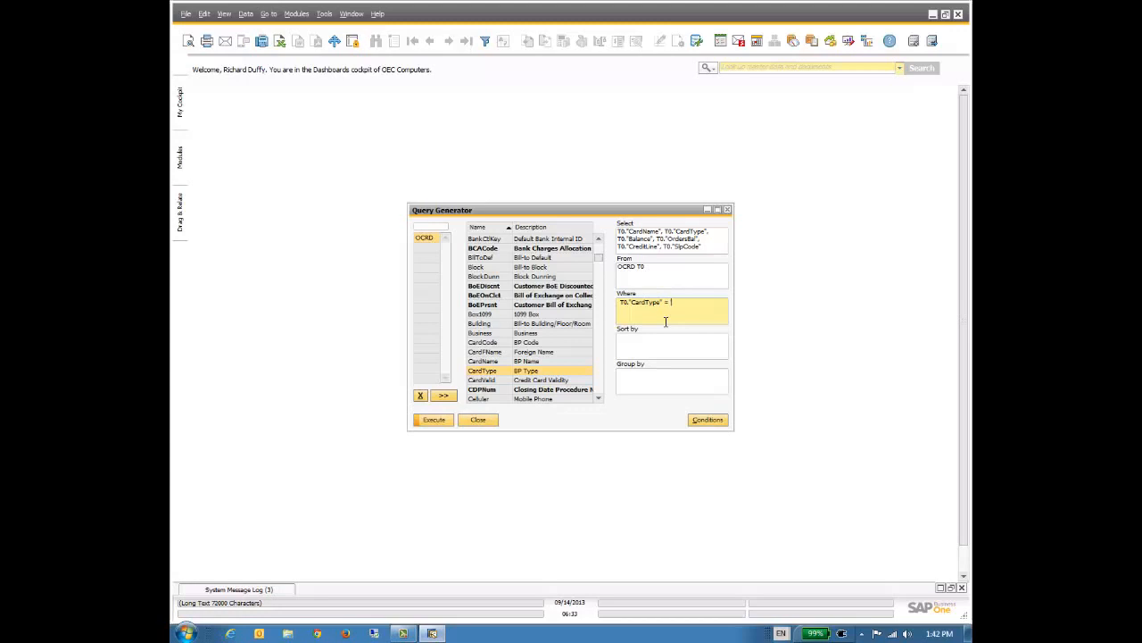
type("'C")
- Execute the query with the CardType condition, check the previewed rows, and close the preview
left_click(447, 425)
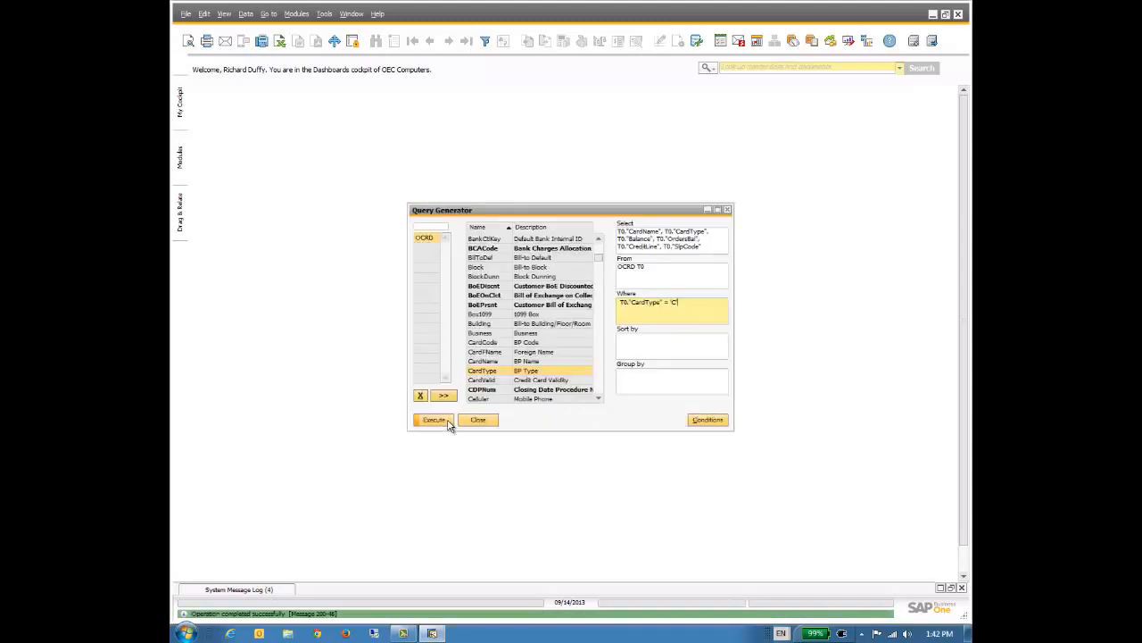
left_click(445, 419)
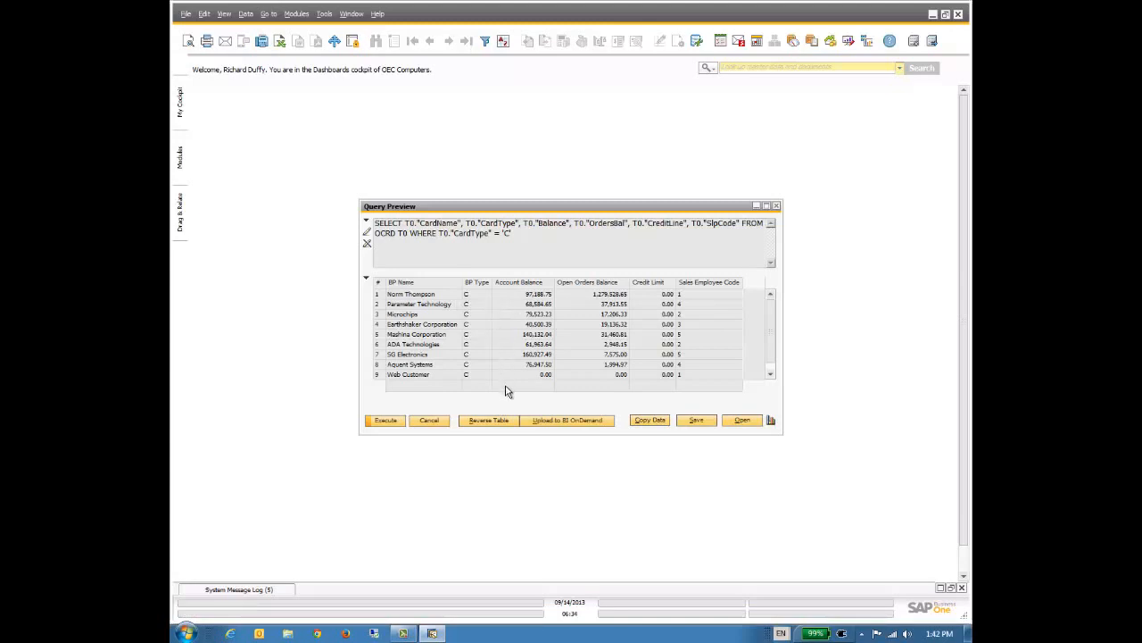
left_click(428, 420)
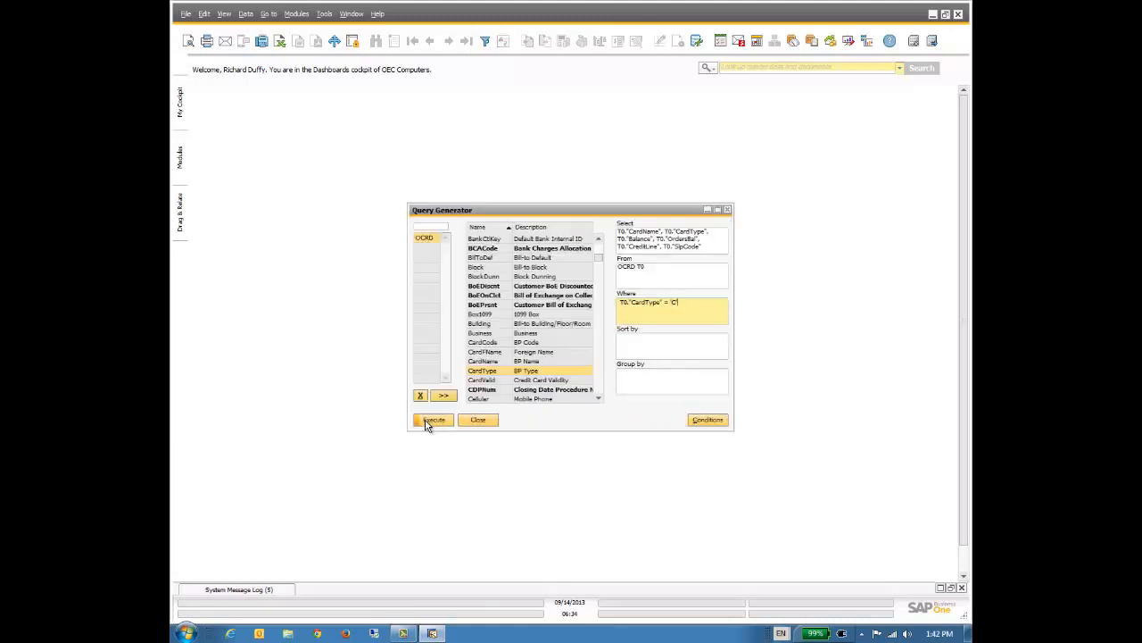
- Sort the query by CardName, execute it to check the order, and close the preview
left_click(633, 343)
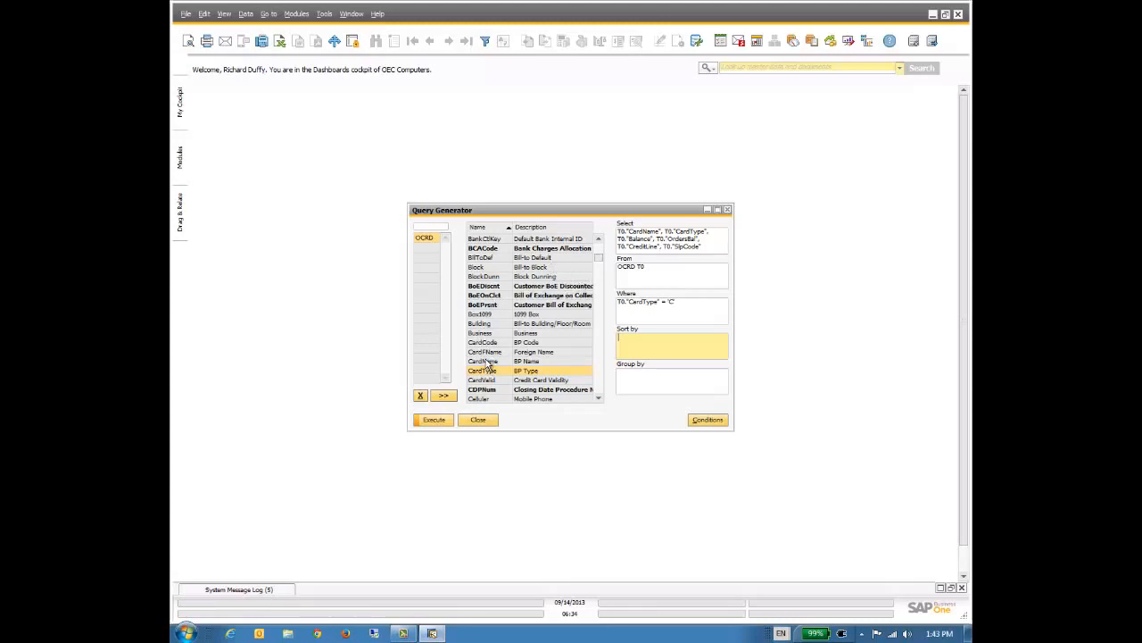
left_click(486, 361)
double_click(486, 362)
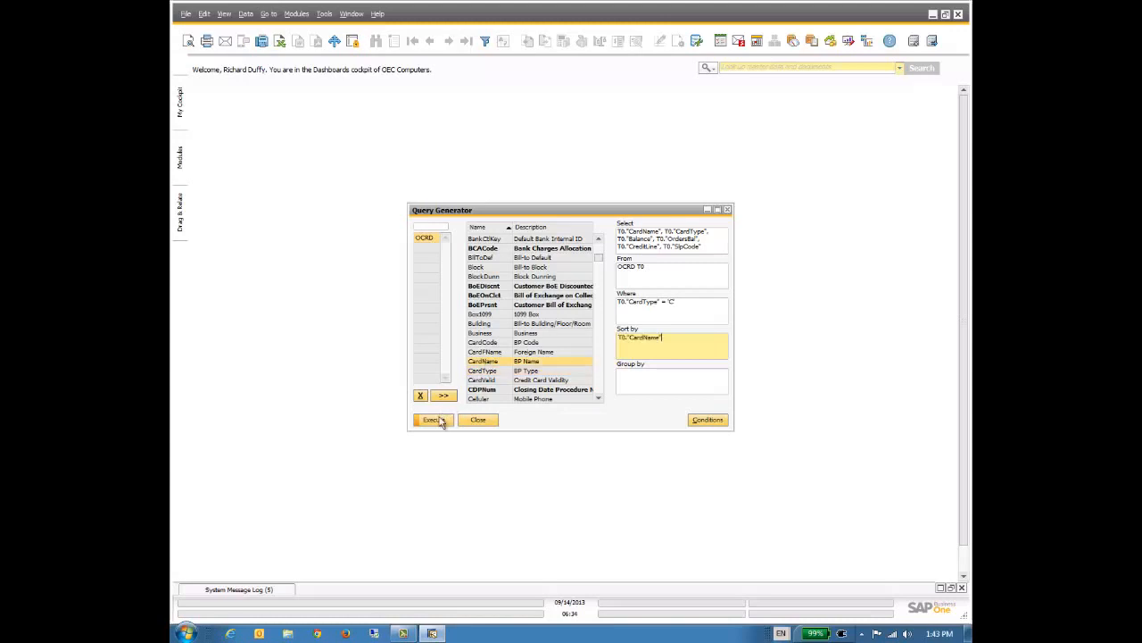
left_click(434, 421)
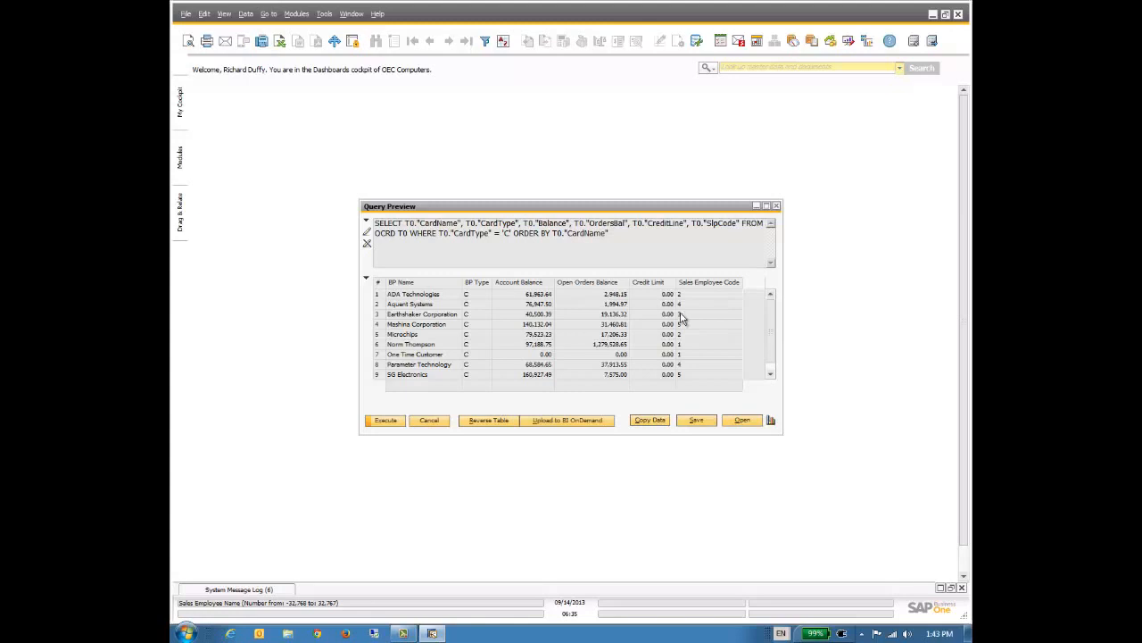
left_click(429, 420)
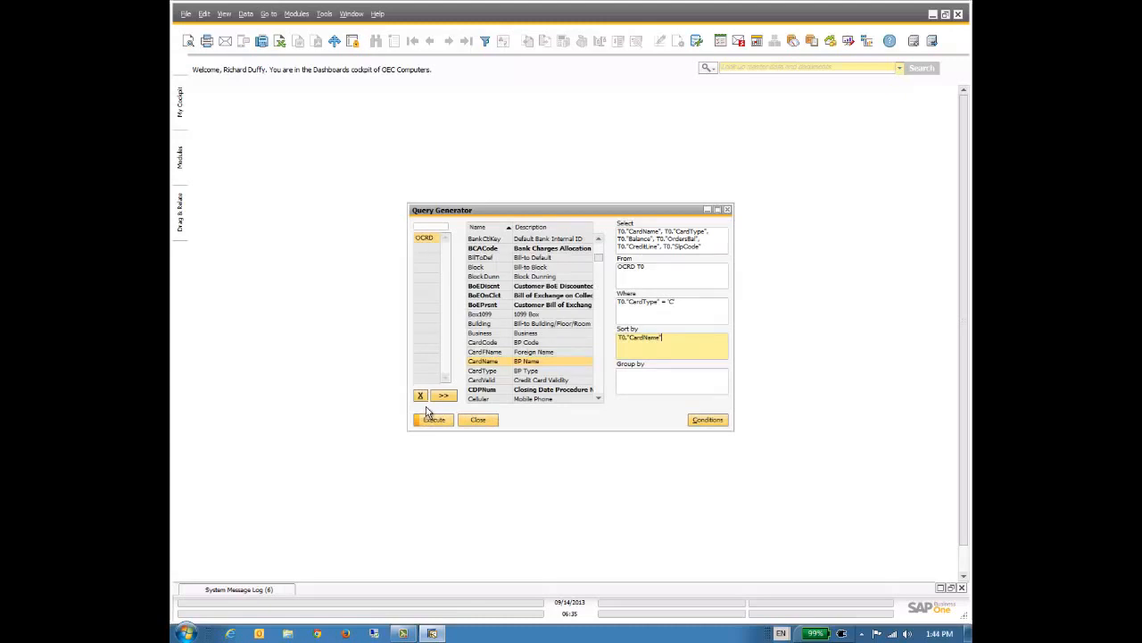
- Add the Sales Employee table OSLP to the query and include its SlpName field in the selection
left_click(433, 228)
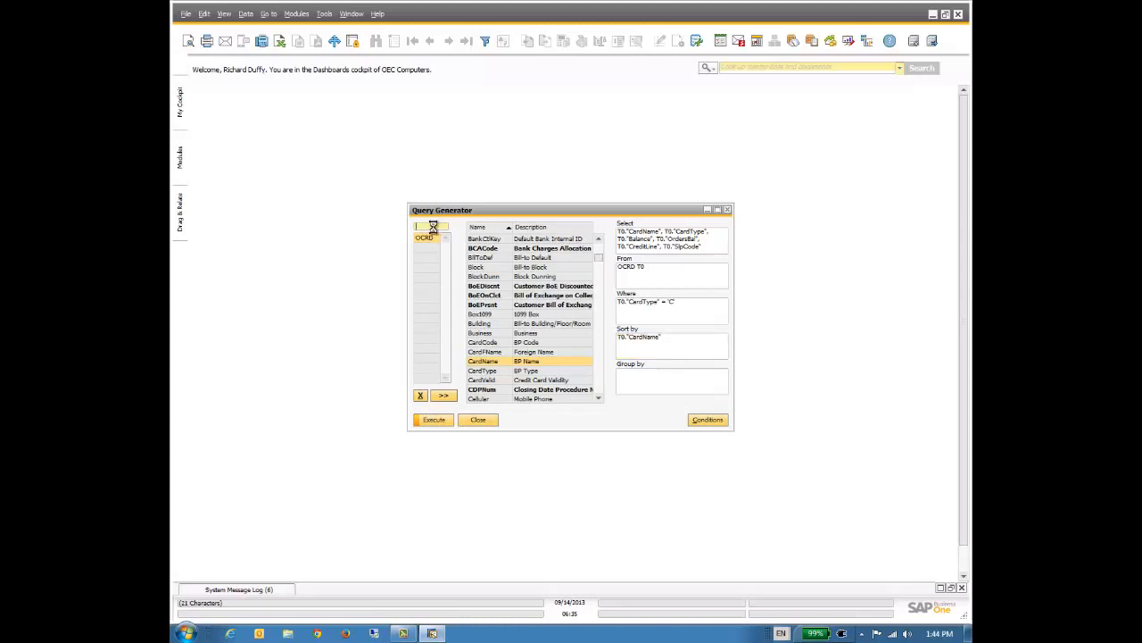
key("Tab")
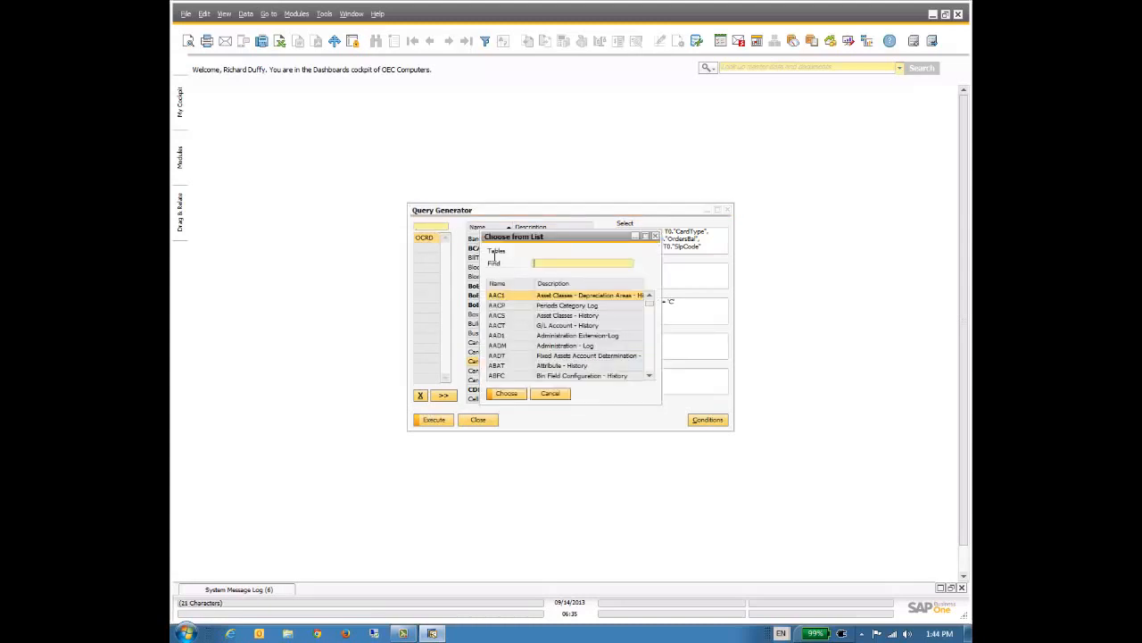
left_click(575, 286)
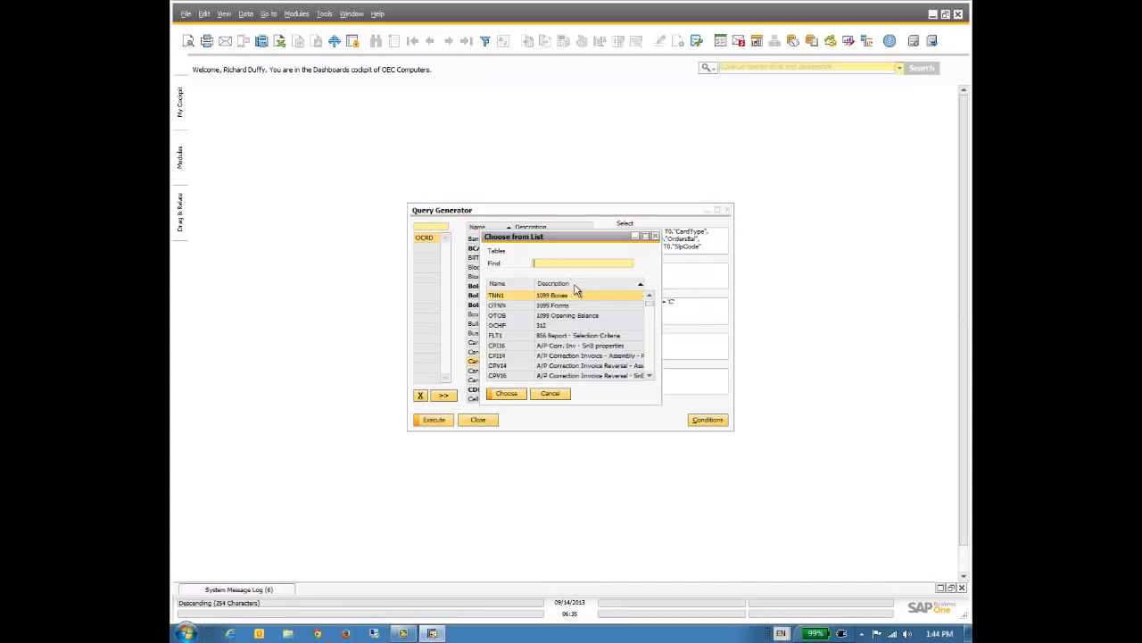
type("Sales")
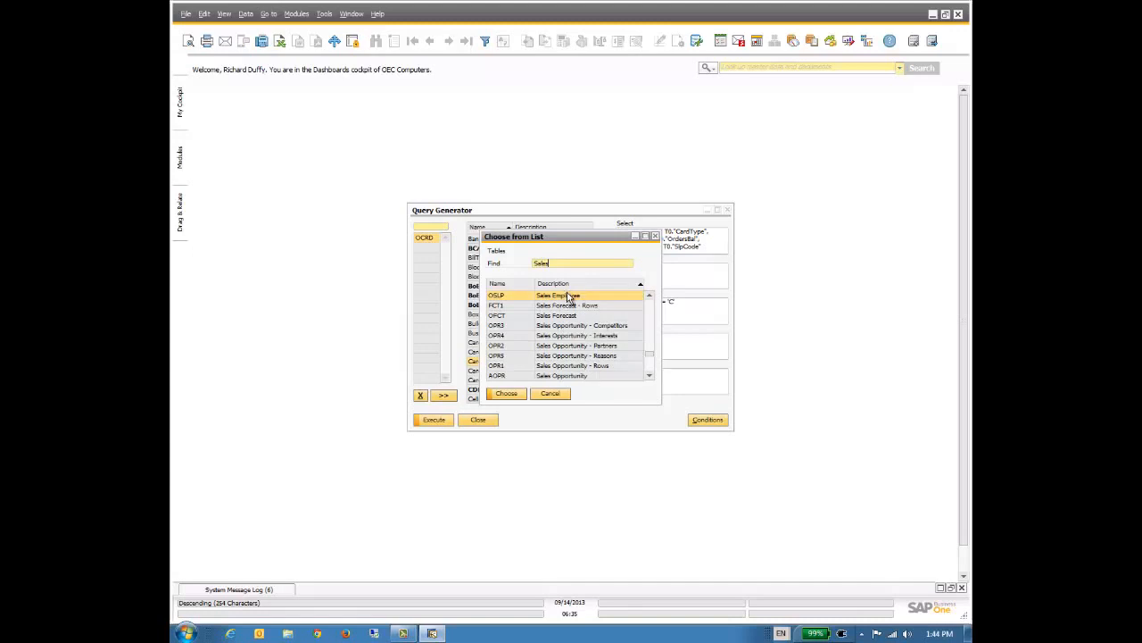
double_click(566, 297)
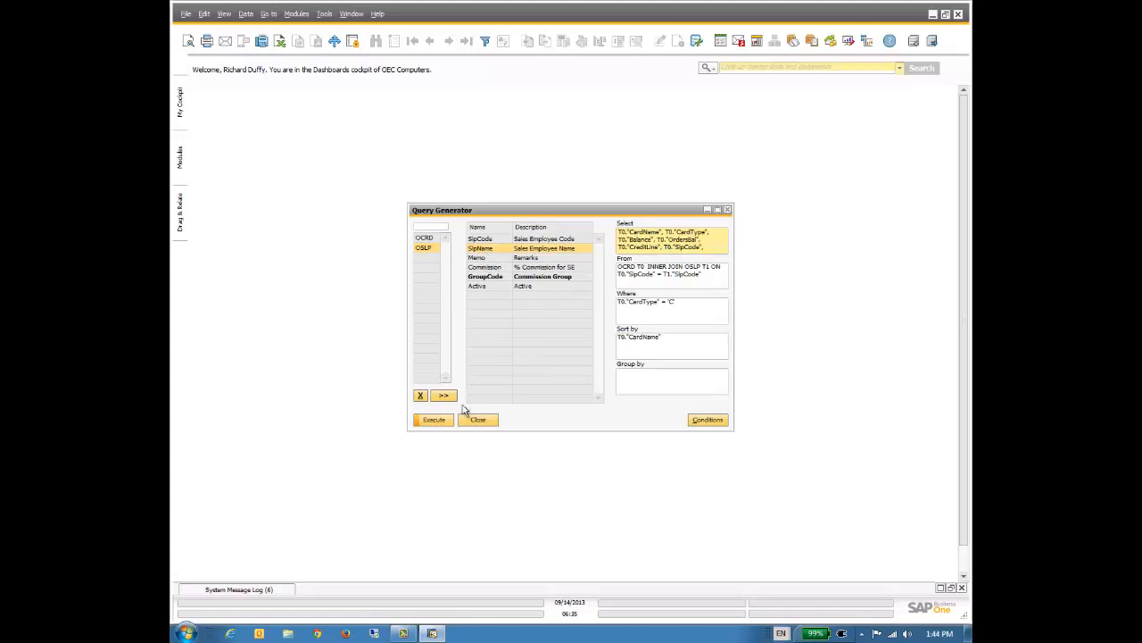
- Execute the joined query and widen the preview to fit the Sales Employee Name column
left_click(447, 425)
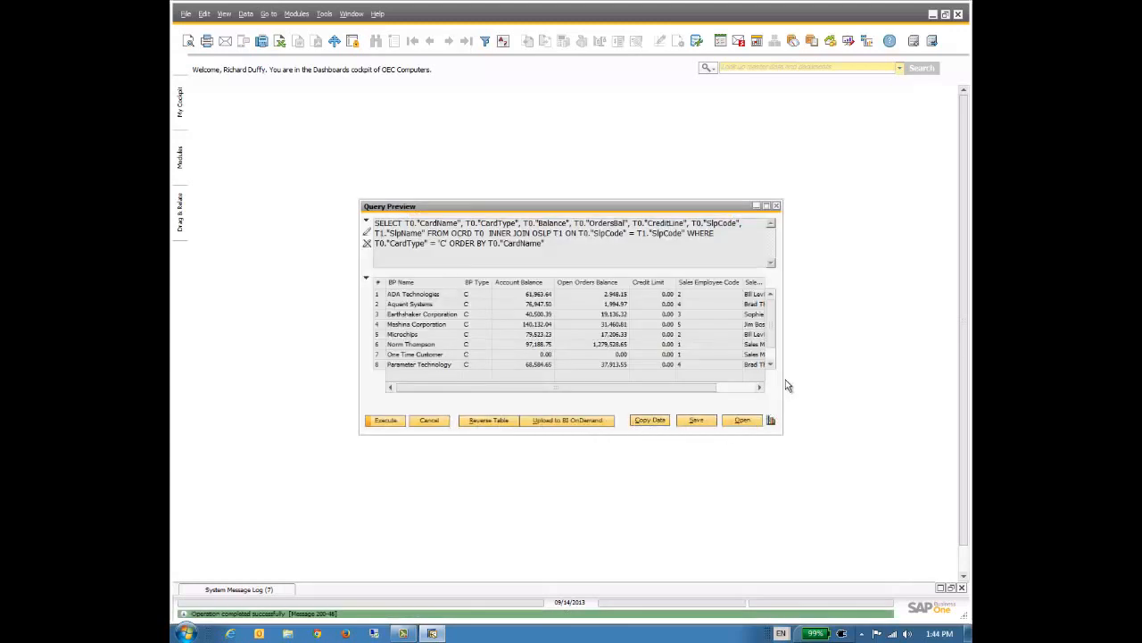
left_click_drag(782, 380, 828, 379)
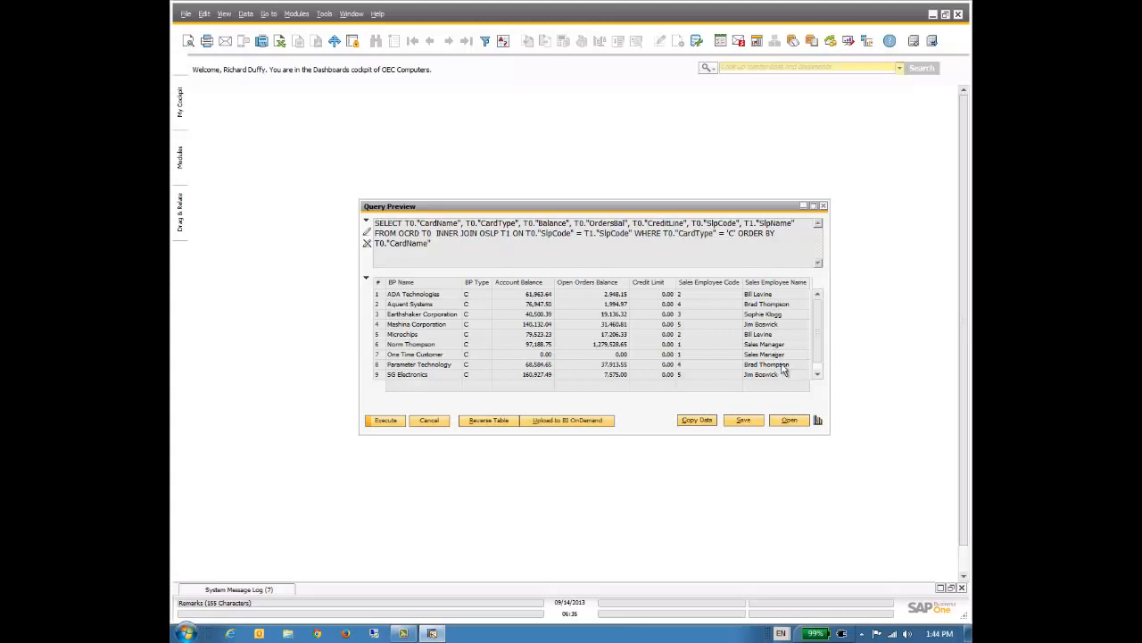
- Start saving the query and create a query category named Customer Queries with all authorization groups assigned
left_click(744, 420)
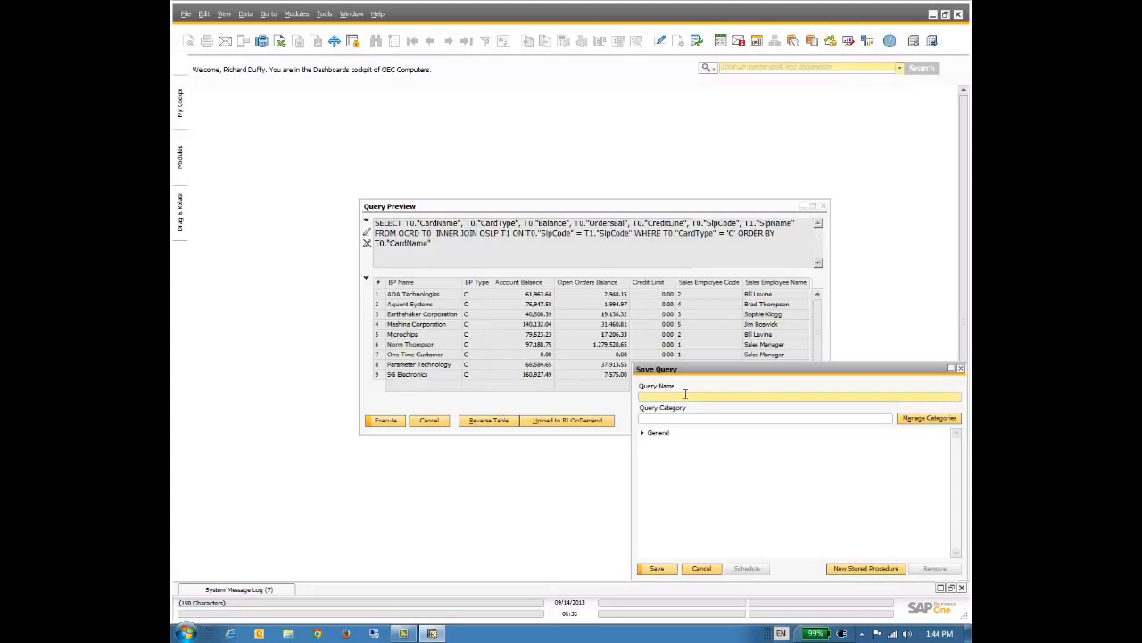
type("Customer Info")
left_click(915, 419)
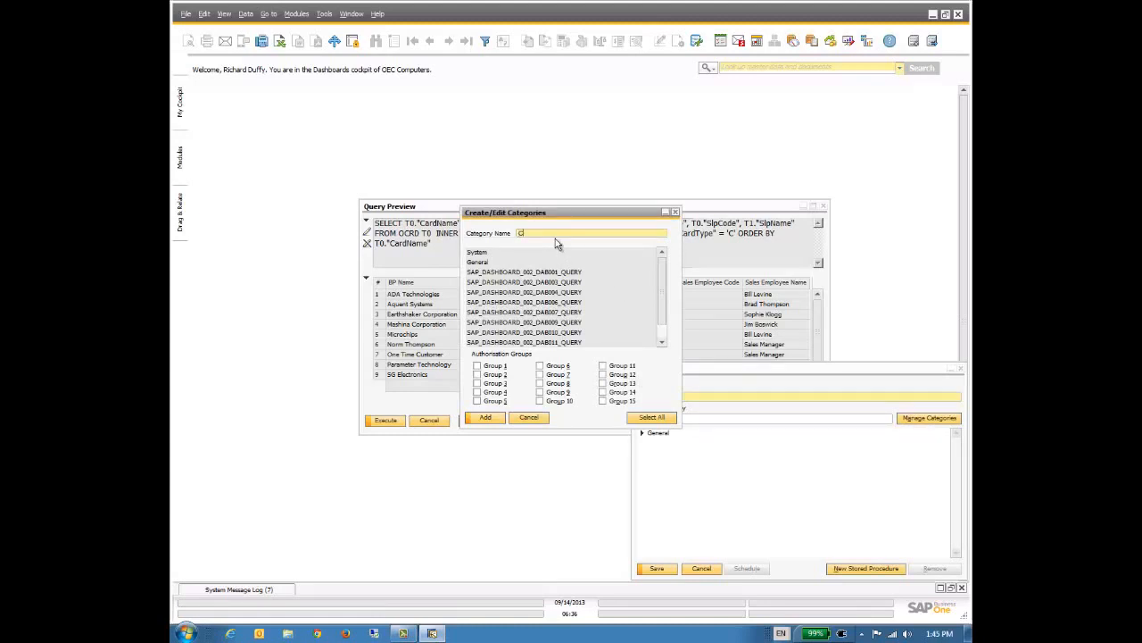
type("Customer Queries")
left_click(651, 418)
left_click(487, 418)
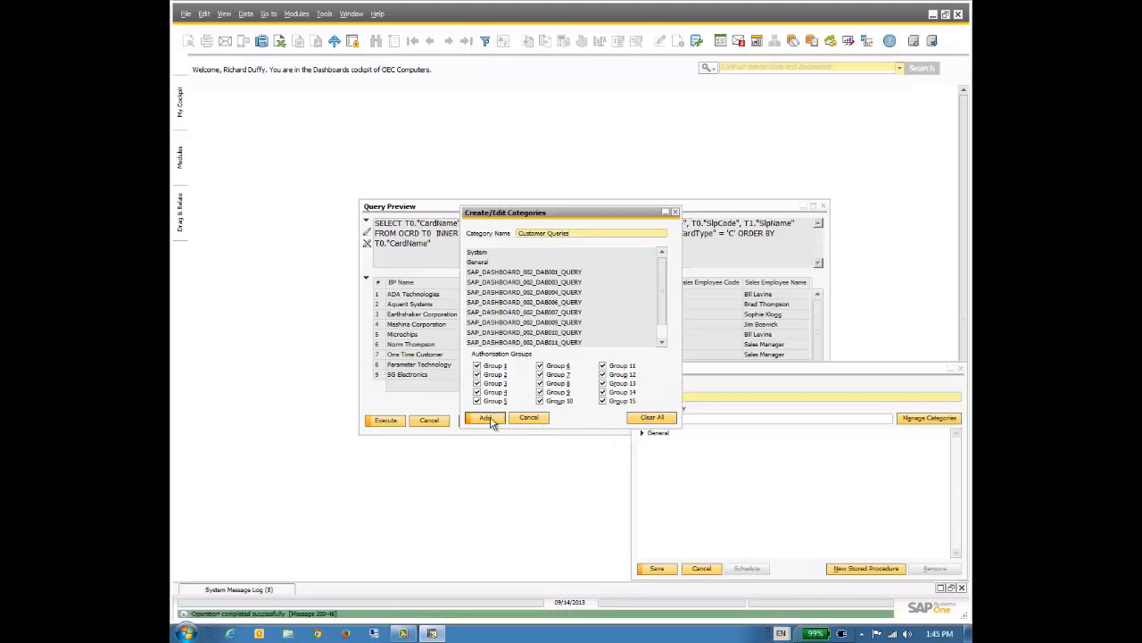
left_click(487, 420)
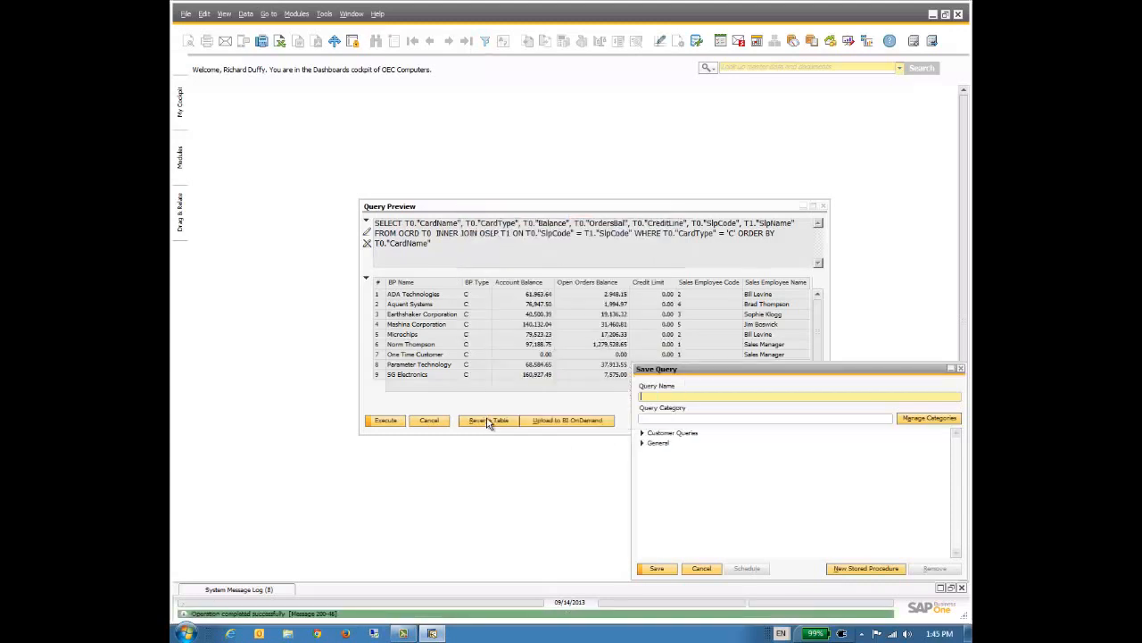
- Save the query as Customer Info in the Customer Queries category, then close the preview and the Query Generator
left_click(675, 435)
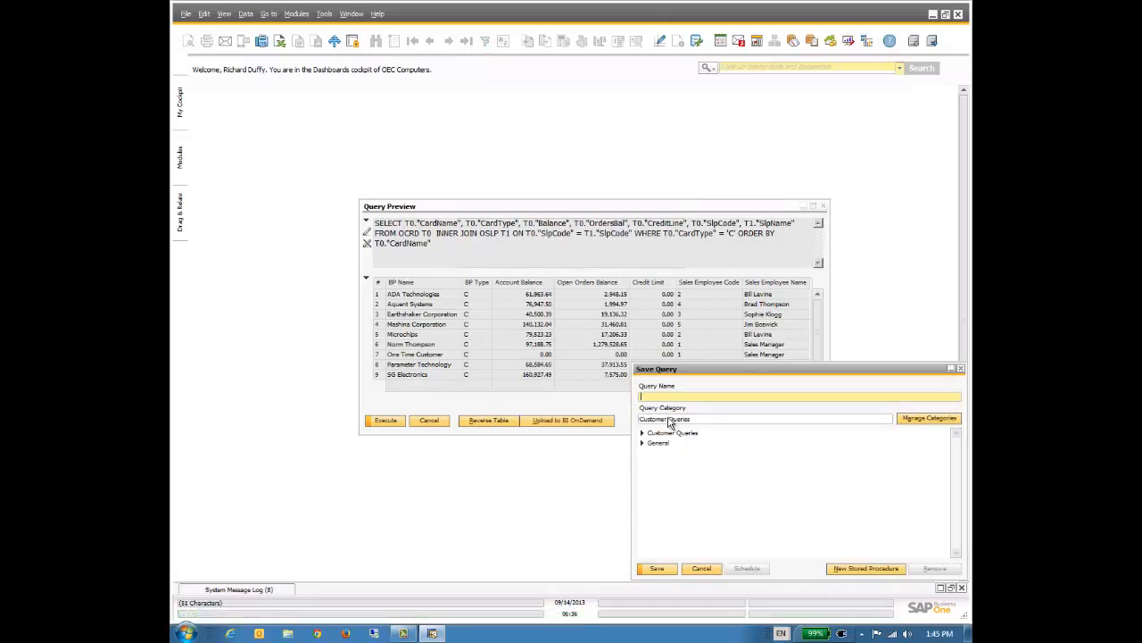
type("Customer Info")
left_click(656, 569)
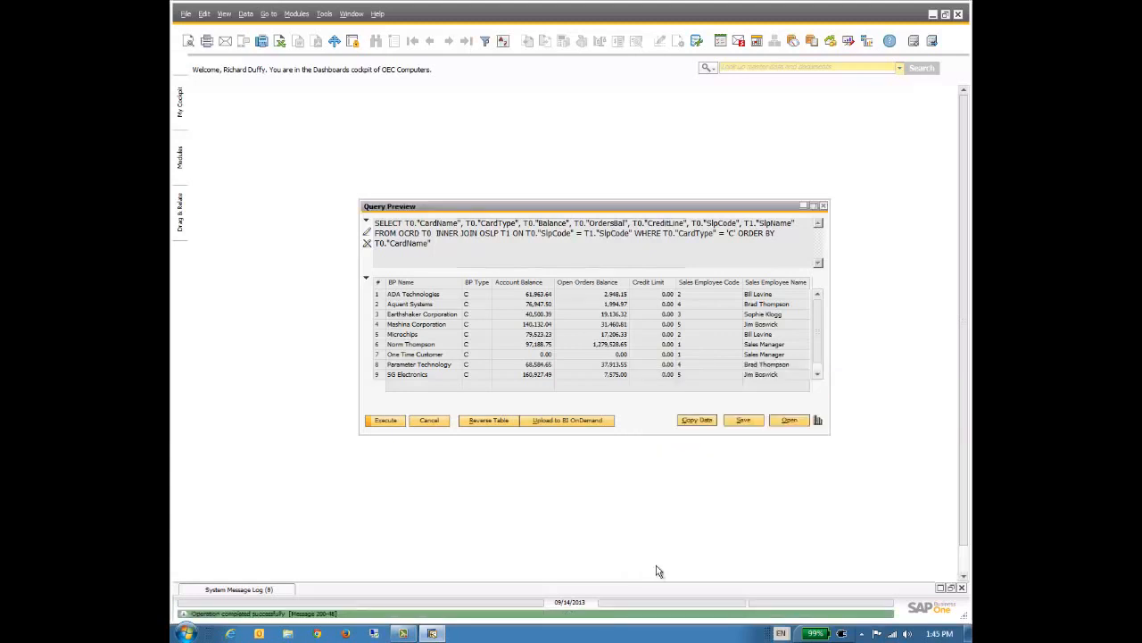
left_click(823, 207)
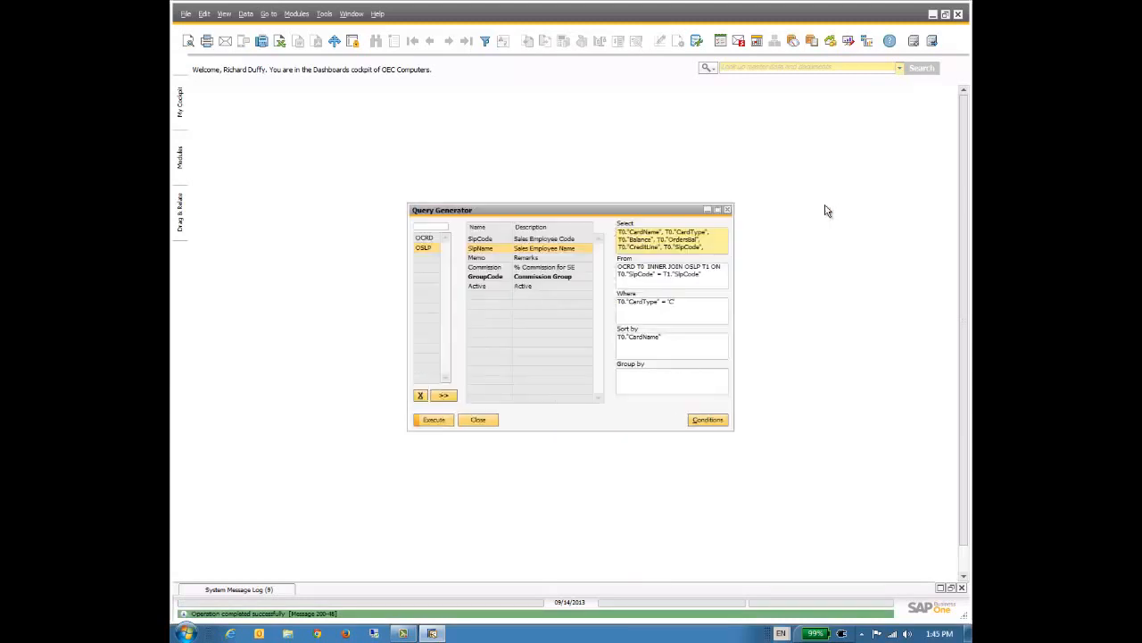
left_click(478, 422)
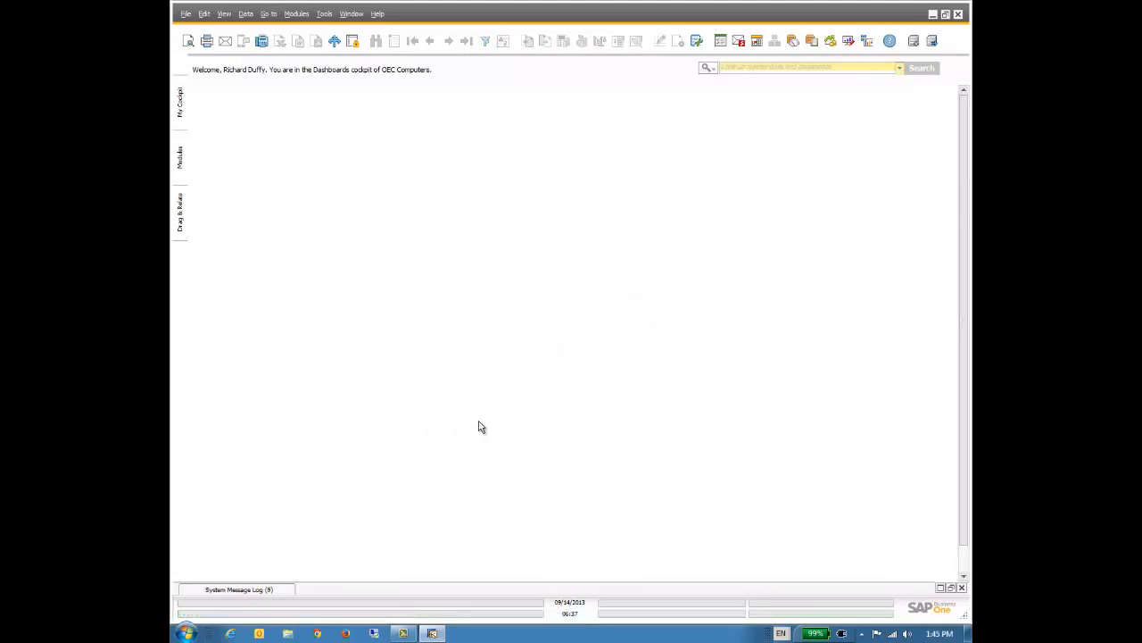
- Run the saved Customer Info query from the Customer Queries user queries, check its rows, and close it
left_click(324, 16)
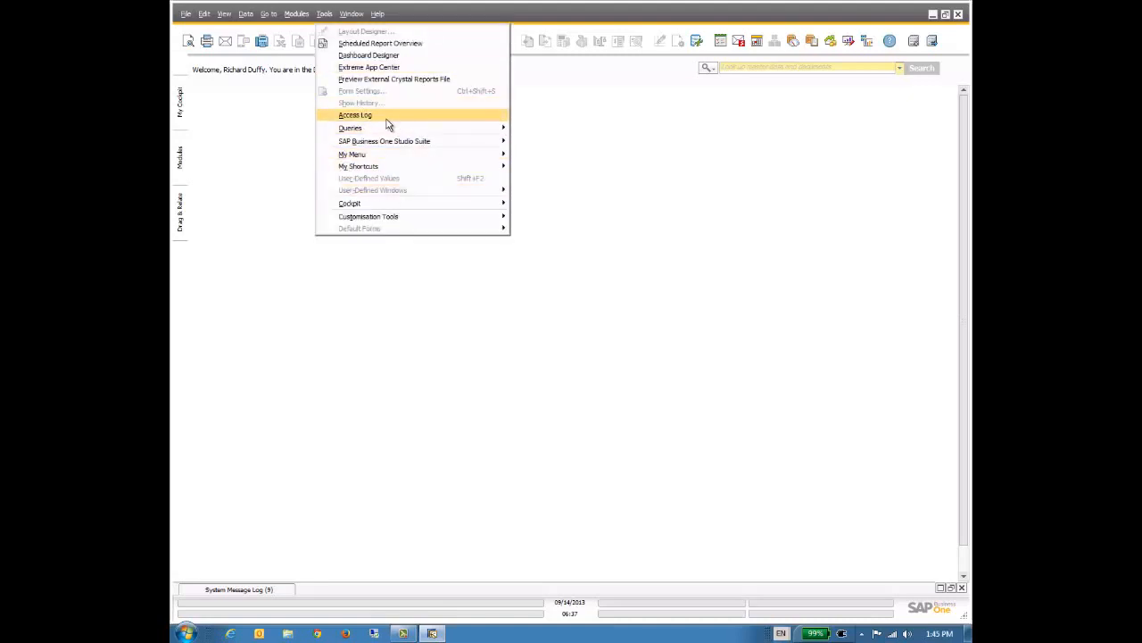
mouse_move(385, 130)
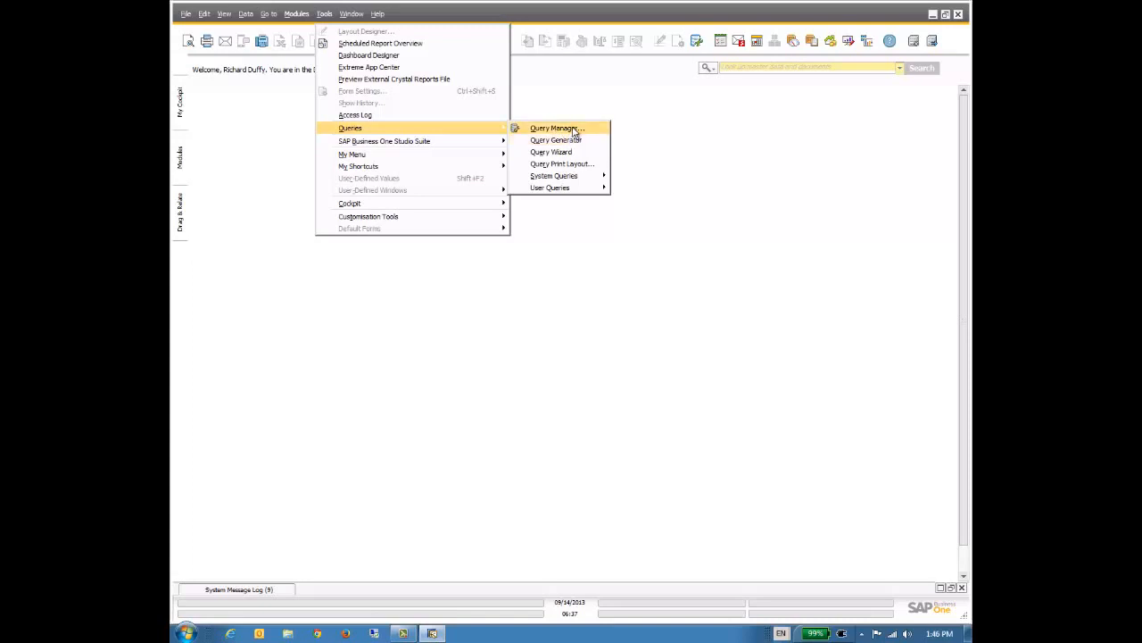
mouse_move(588, 190)
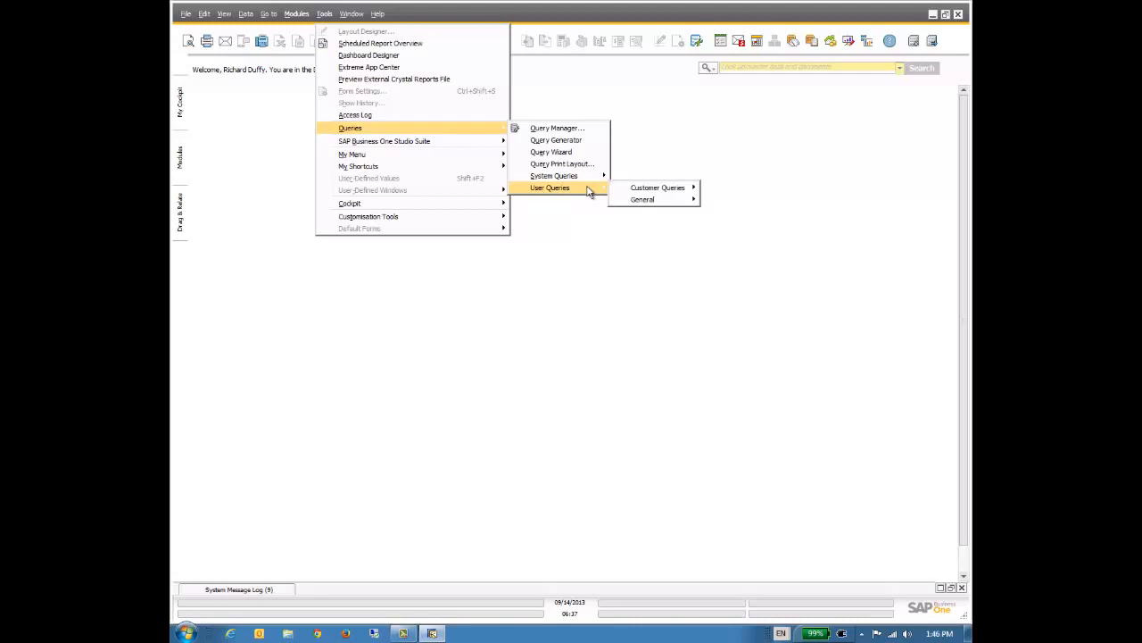
mouse_move(671, 192)
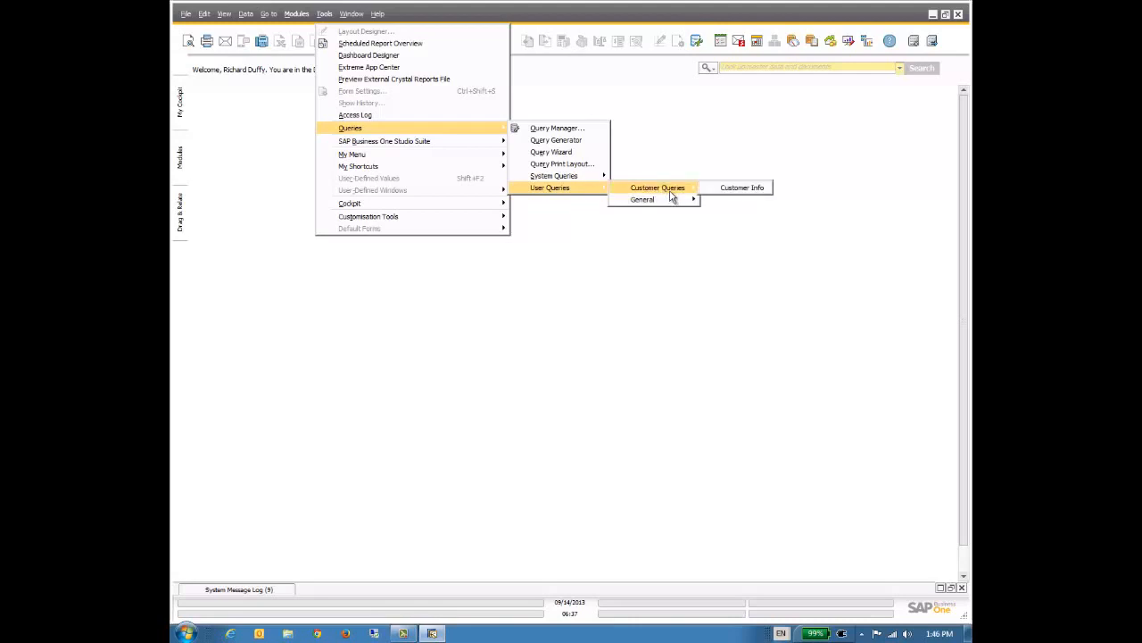
left_click(755, 190)
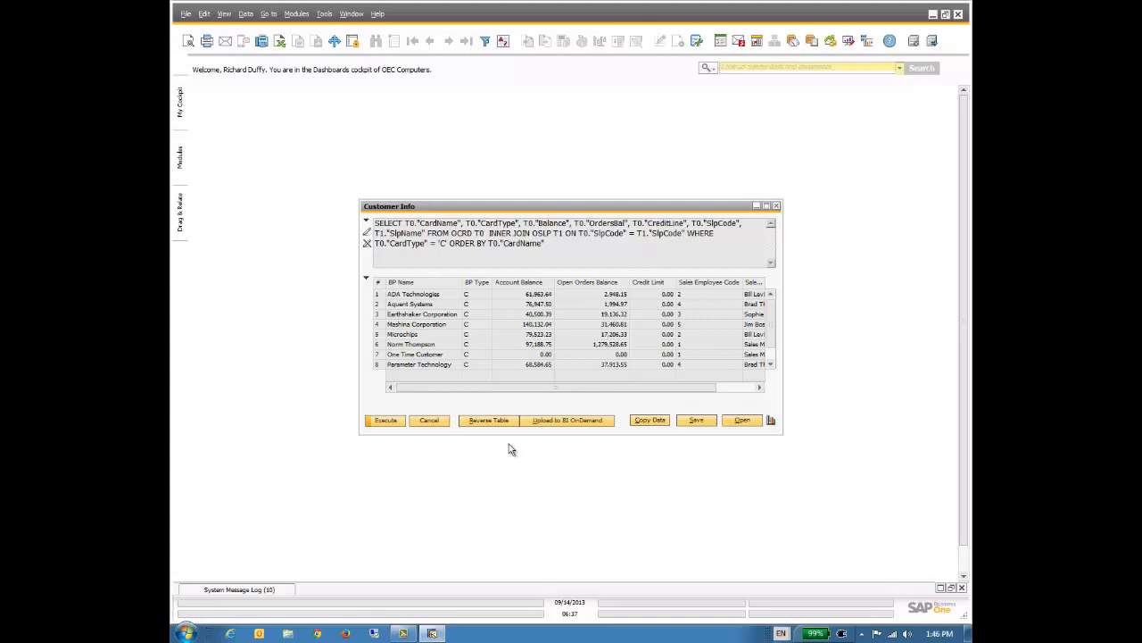
left_click(429, 421)
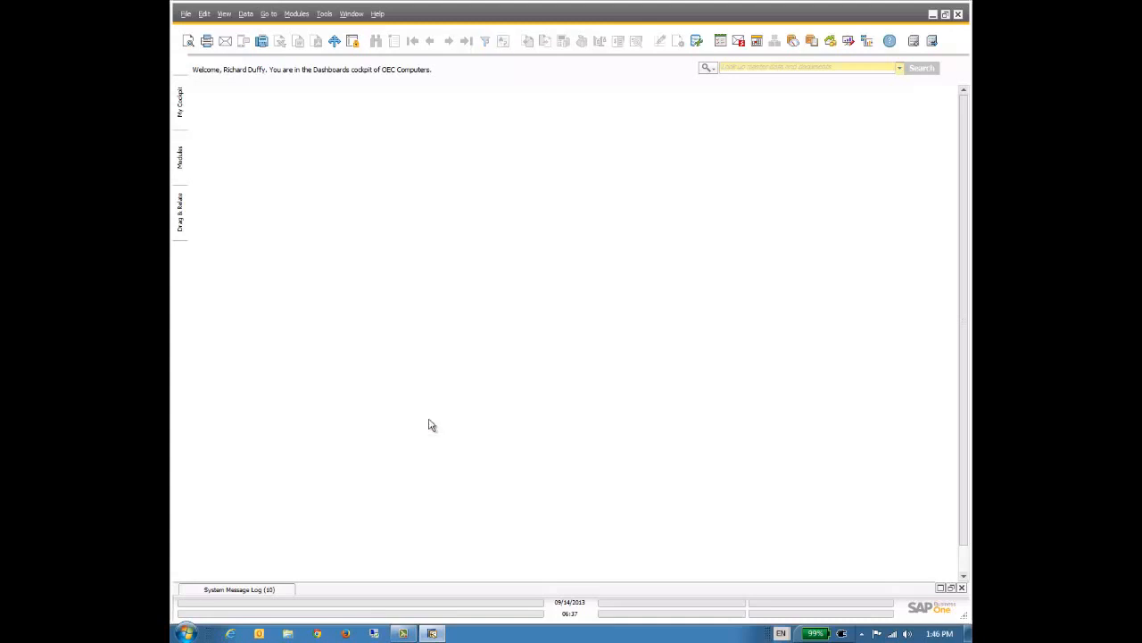
- Open the Dashboard Designer and confirm the Customer Info query from Customer Queries as the base data source
left_click(323, 15)
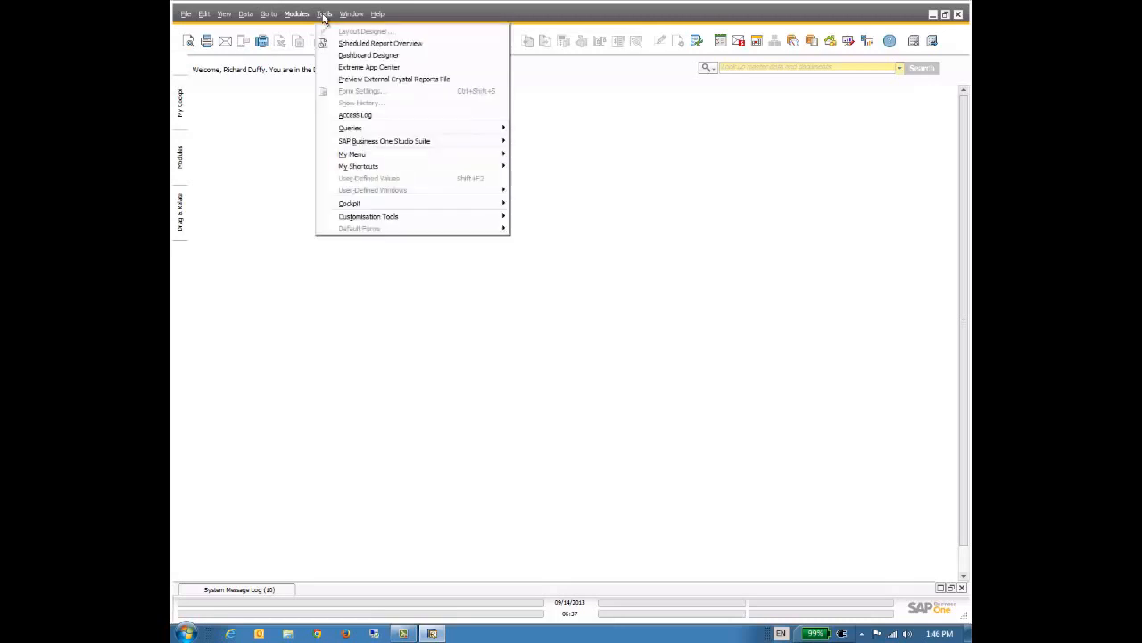
left_click(377, 56)
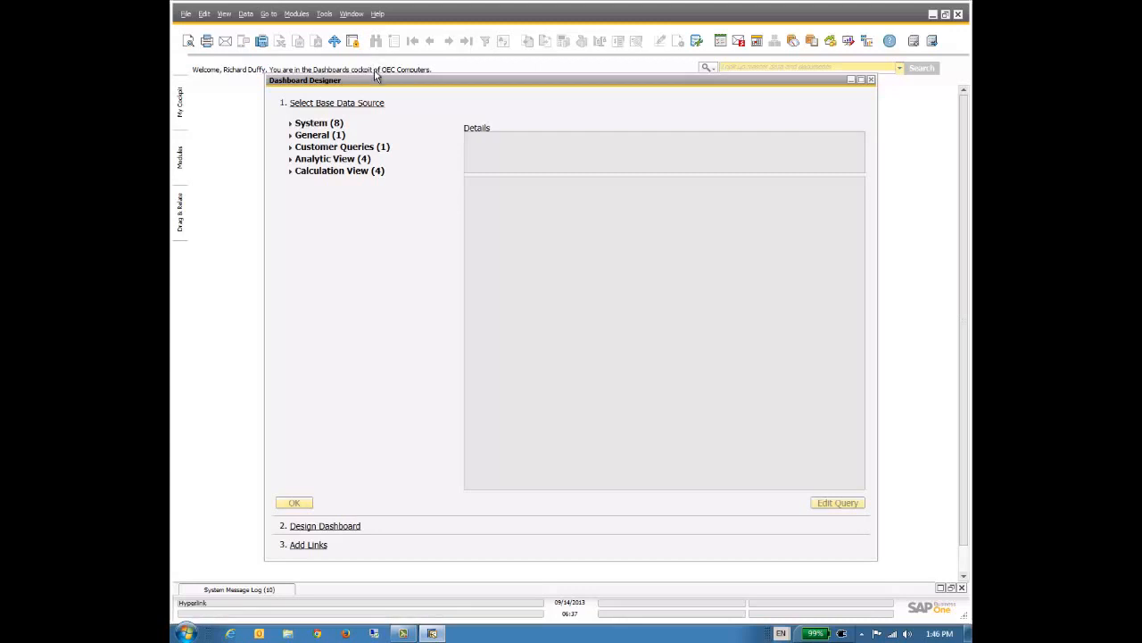
left_click(294, 138)
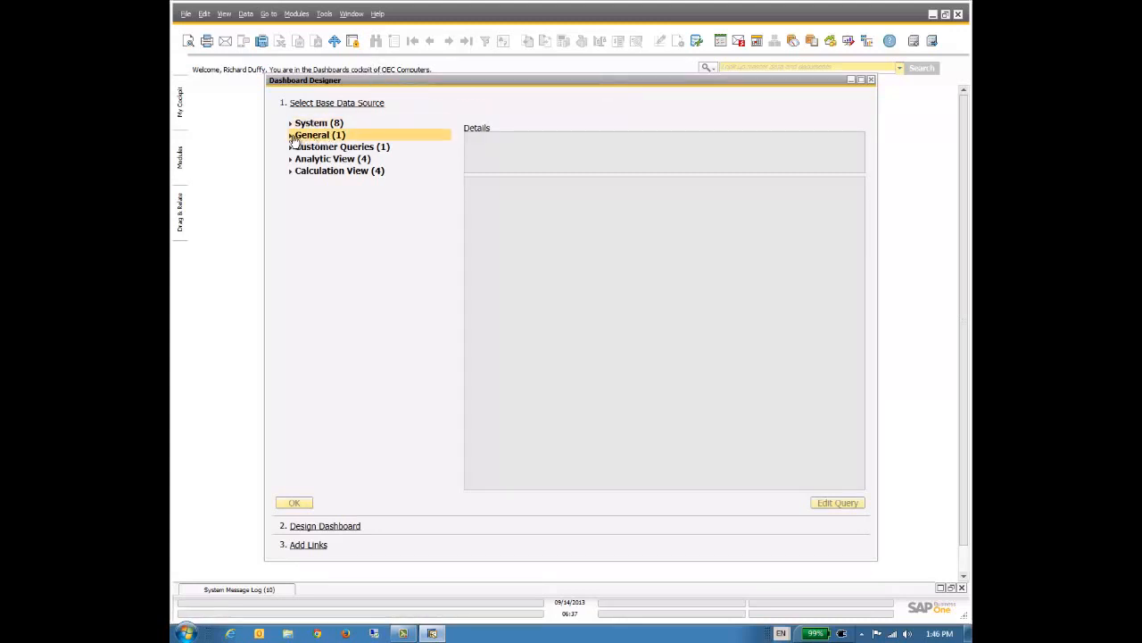
left_click(293, 148)
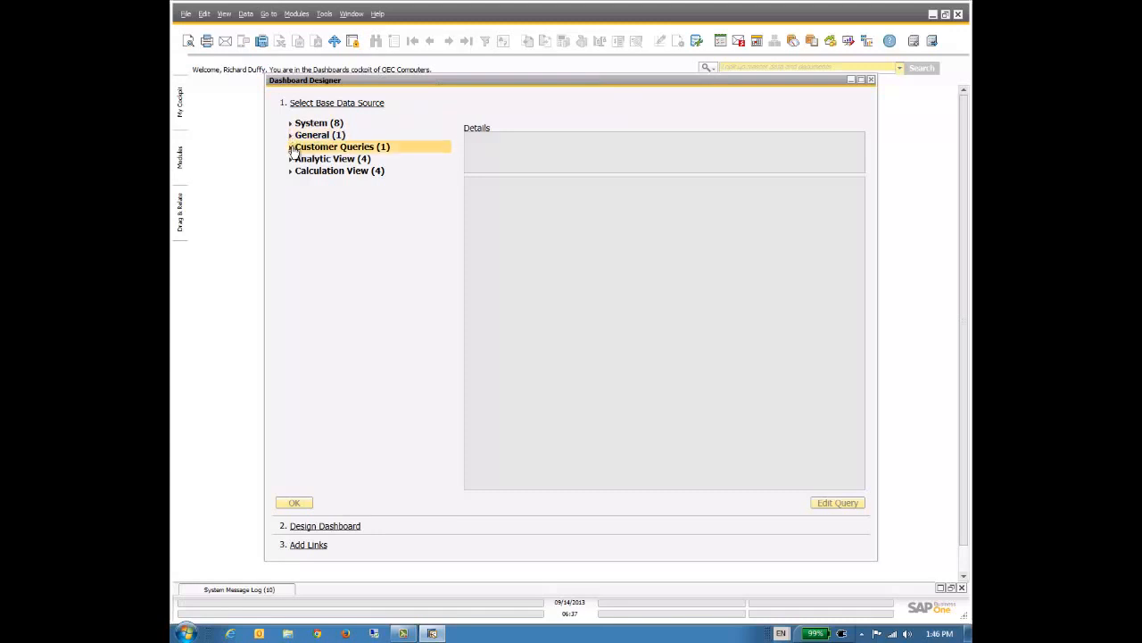
left_click(291, 148)
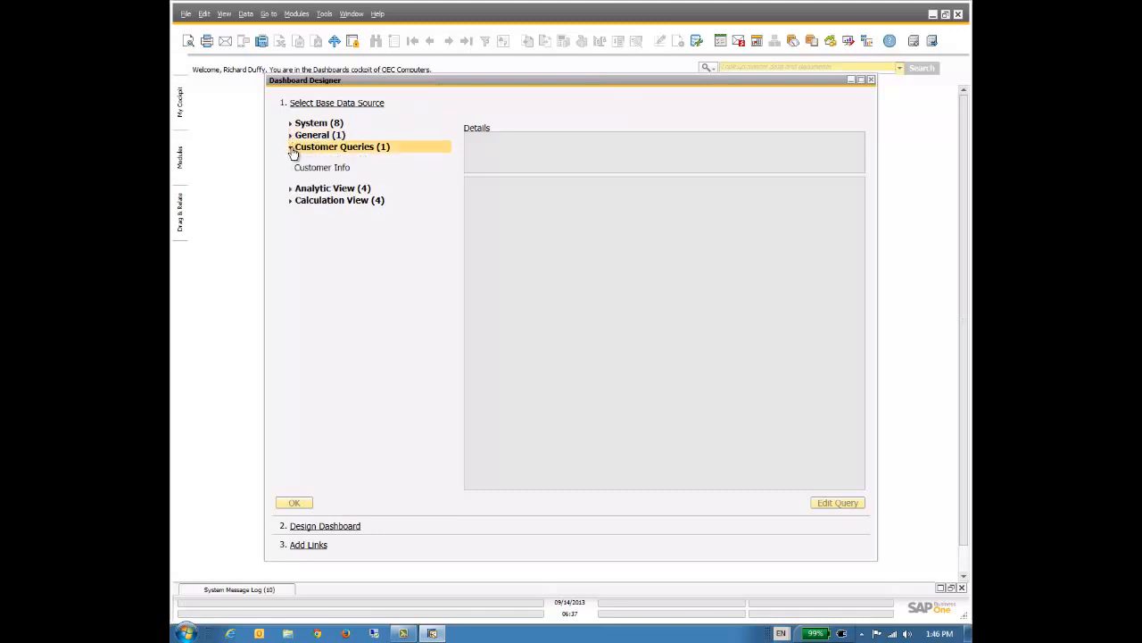
left_click(339, 171)
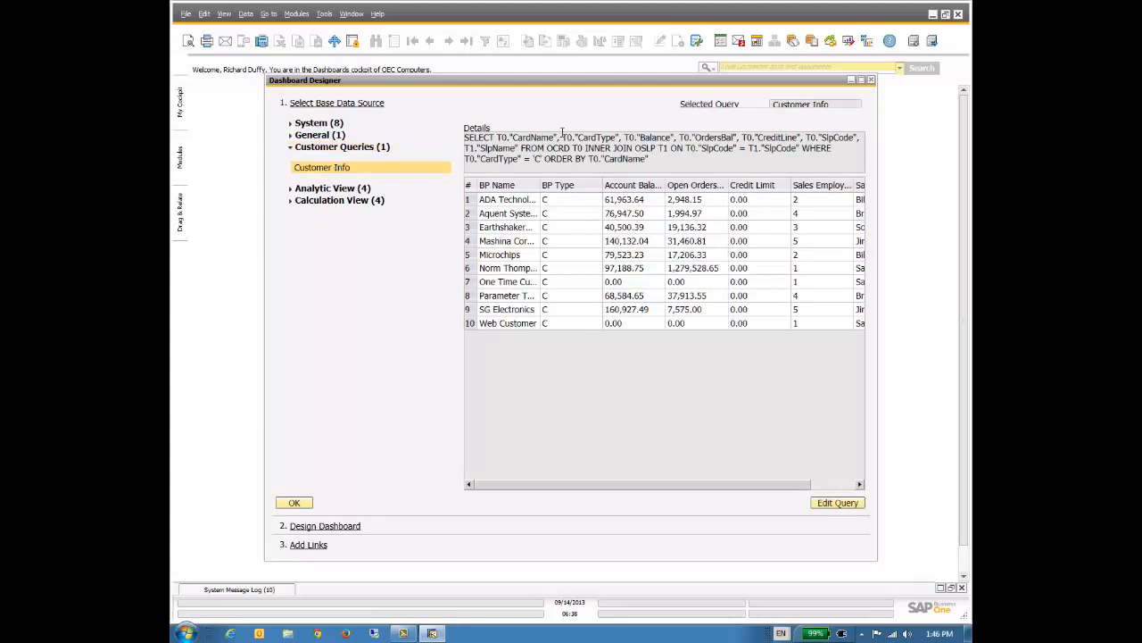
left_click(796, 215)
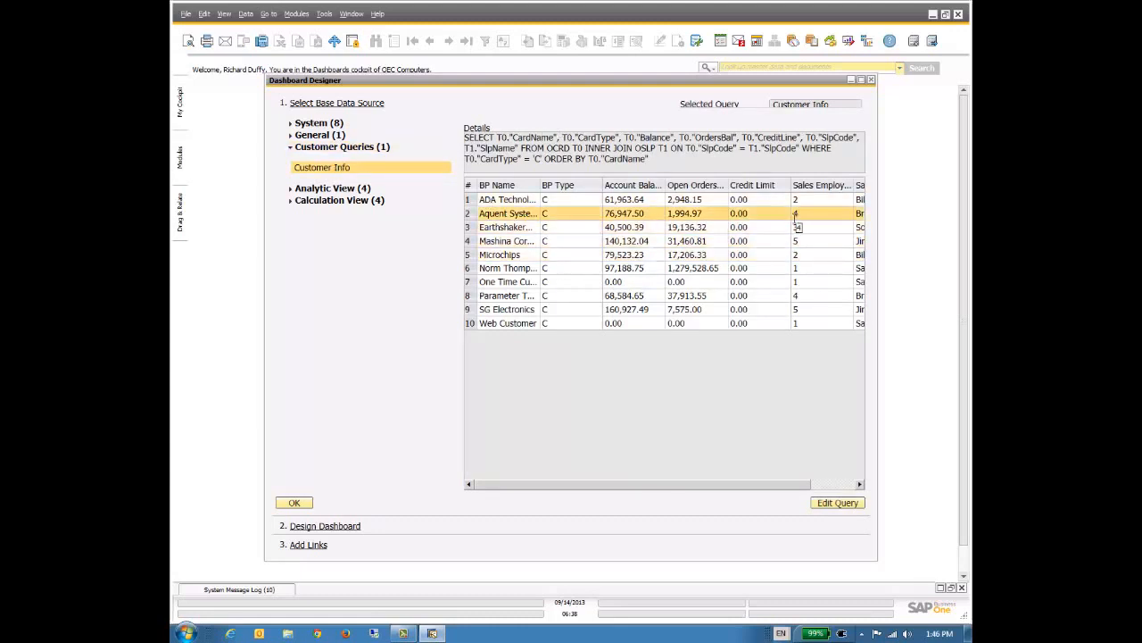
left_click(293, 503)
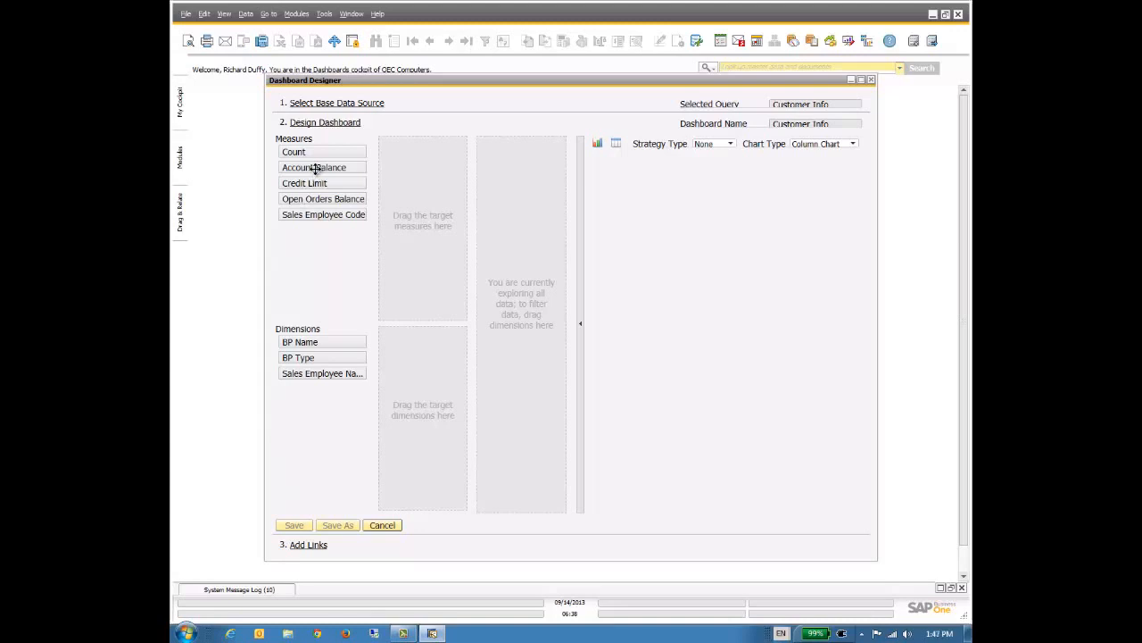
- Add Account Balance as a target measure of the dashboard, aggregated by Sum
left_click_drag(314, 168, 423, 204)
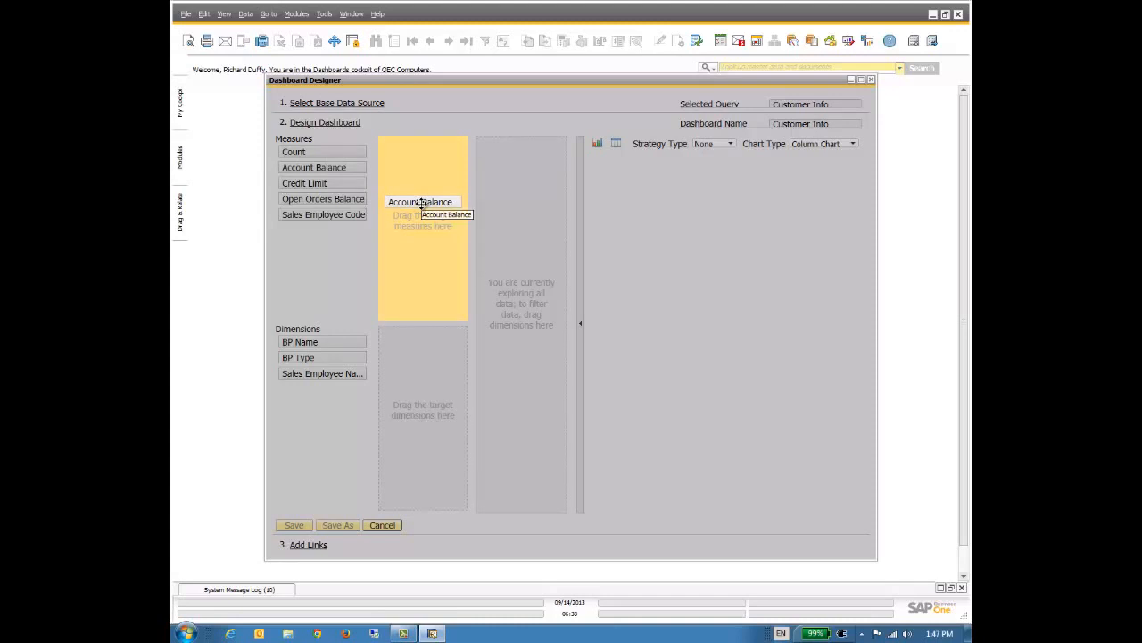
left_click_drag(423, 203, 423, 207)
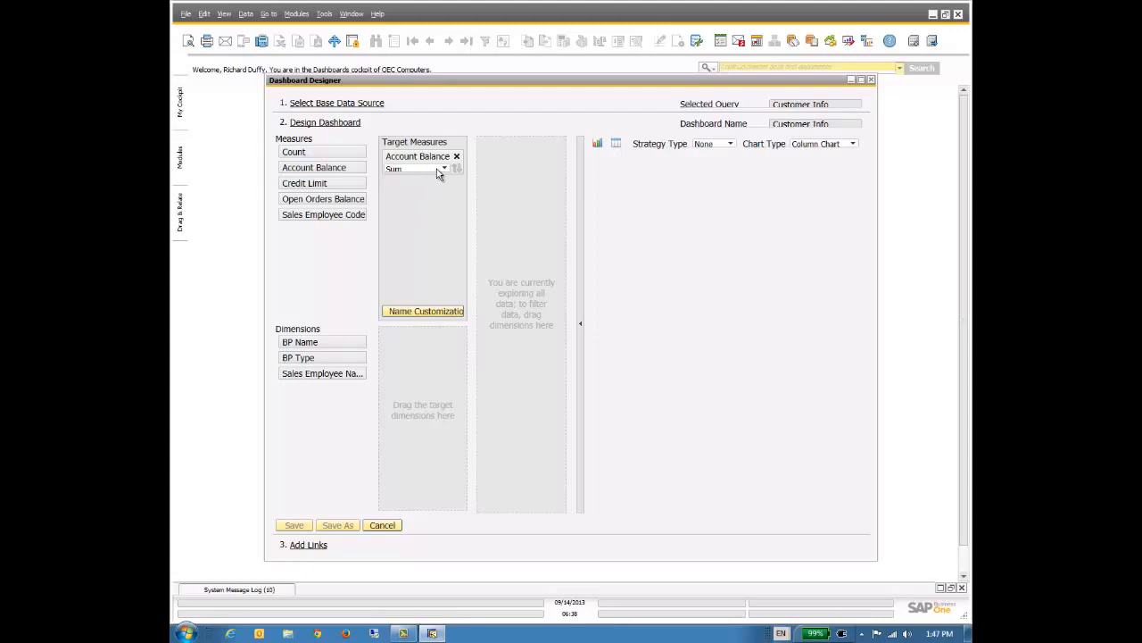
left_click(438, 174)
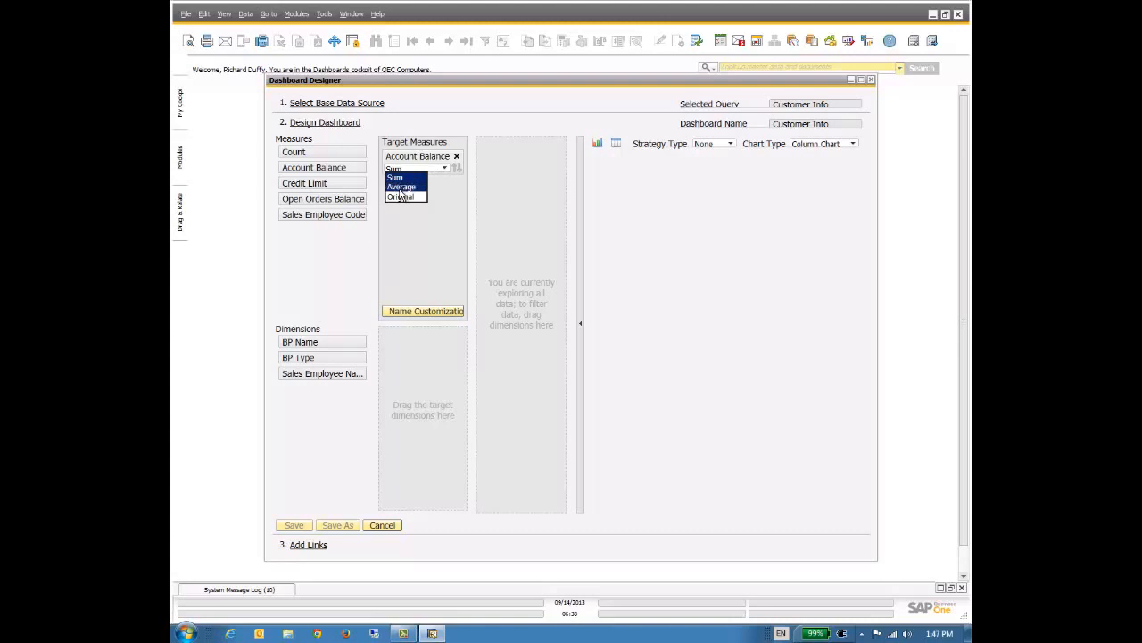
left_click(408, 179)
- Add BP Name as the target dimension and sort the column chart by Account Balance in ascending order
left_click_drag(346, 350, 418, 375)
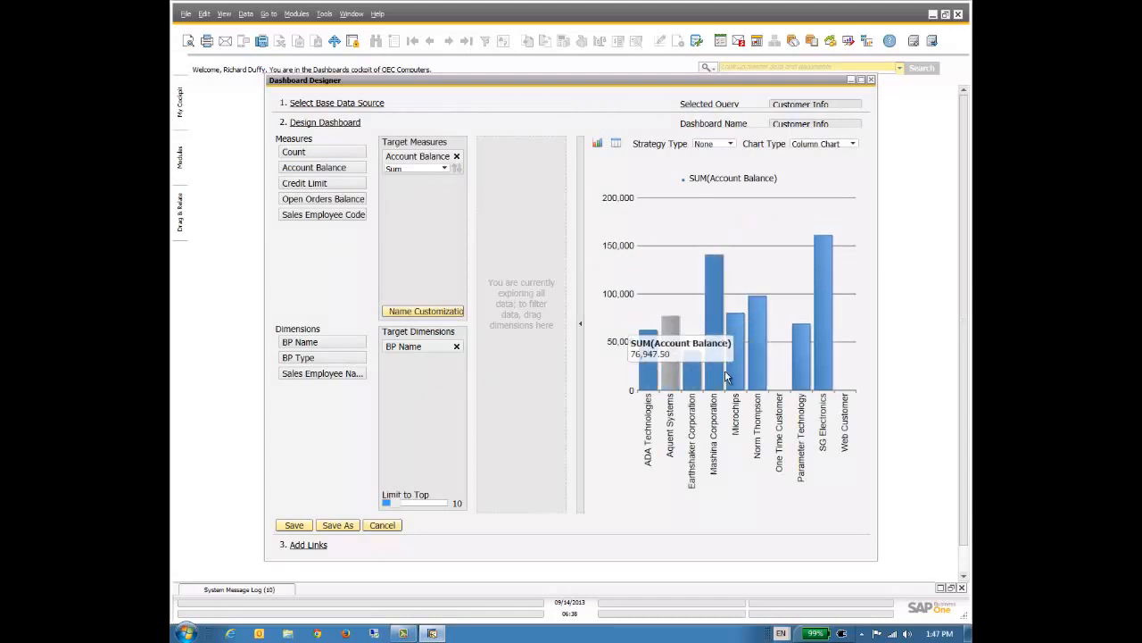
mouse_move(759, 376)
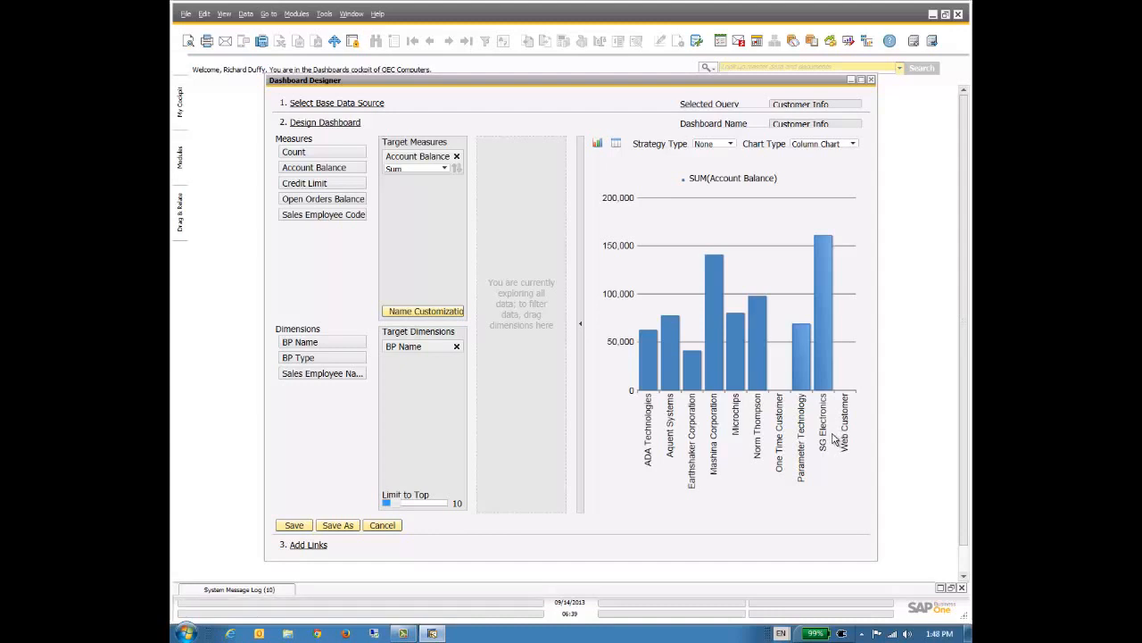
left_click(456, 171)
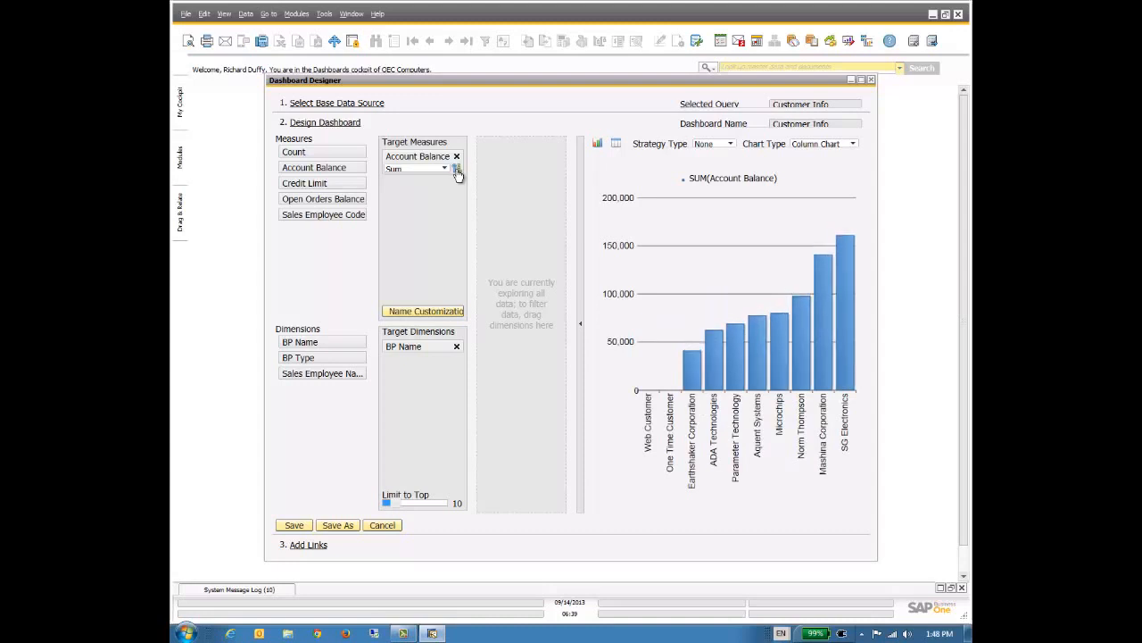
- Sort the column chart by Account Balance in descending order, then save the dashboard as Customer Info and finish the design without links
left_click(456, 170)
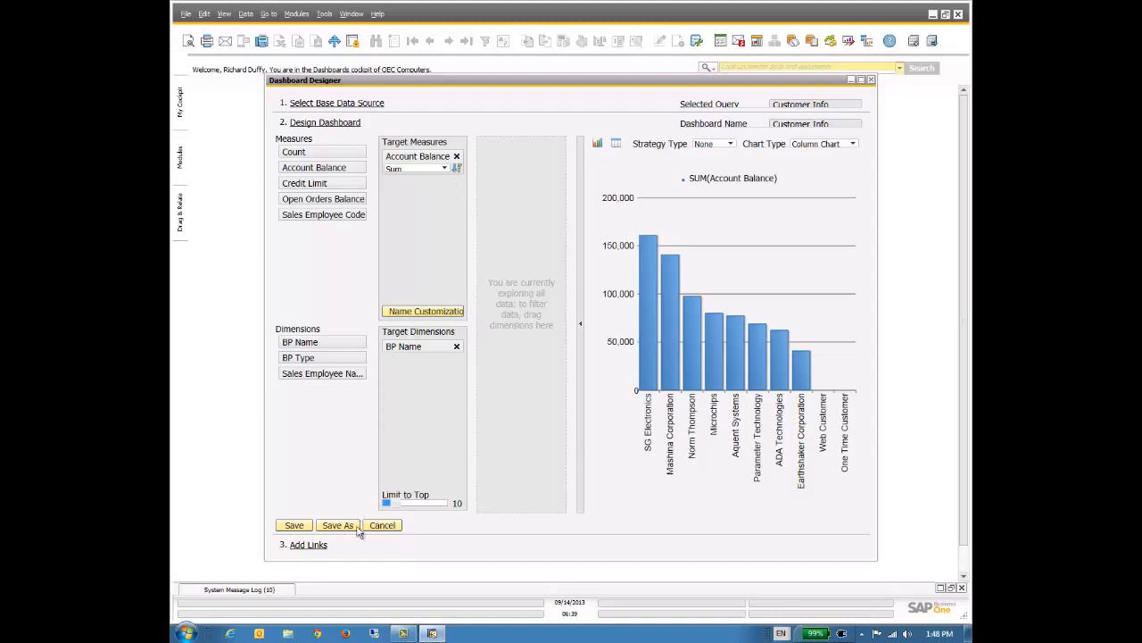
left_click(296, 527)
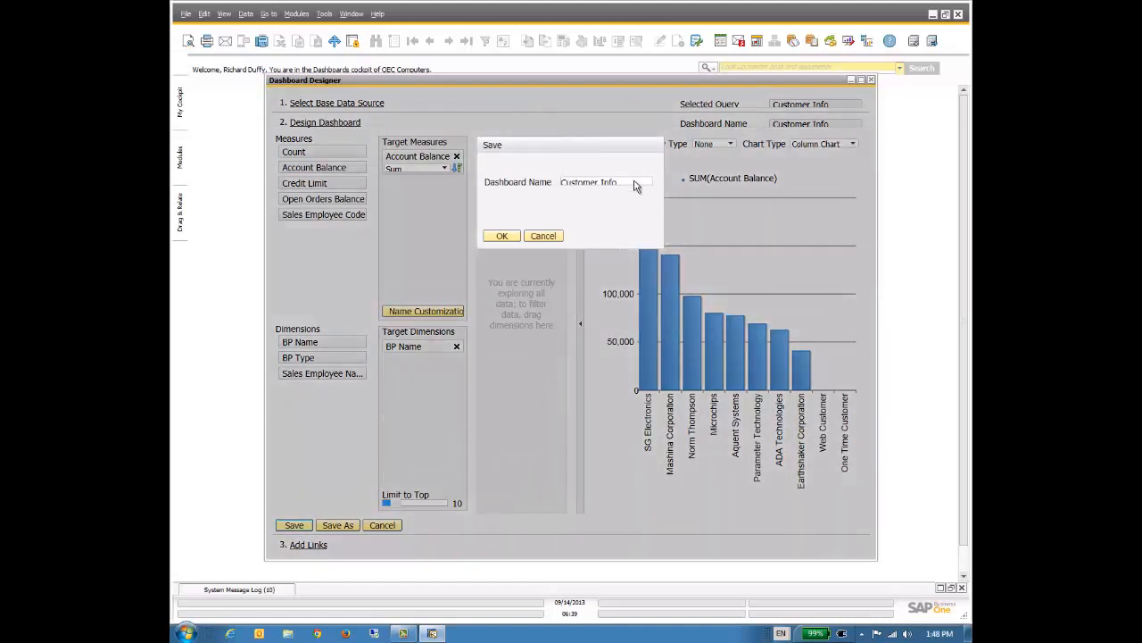
left_click(630, 181)
left_click(503, 237)
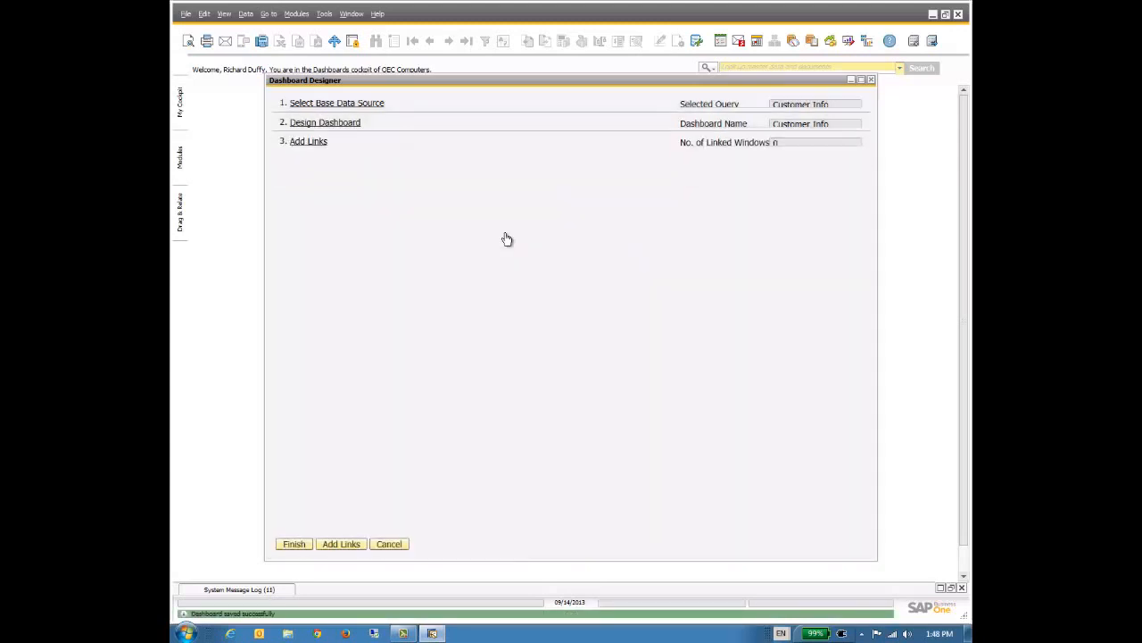
left_click(292, 544)
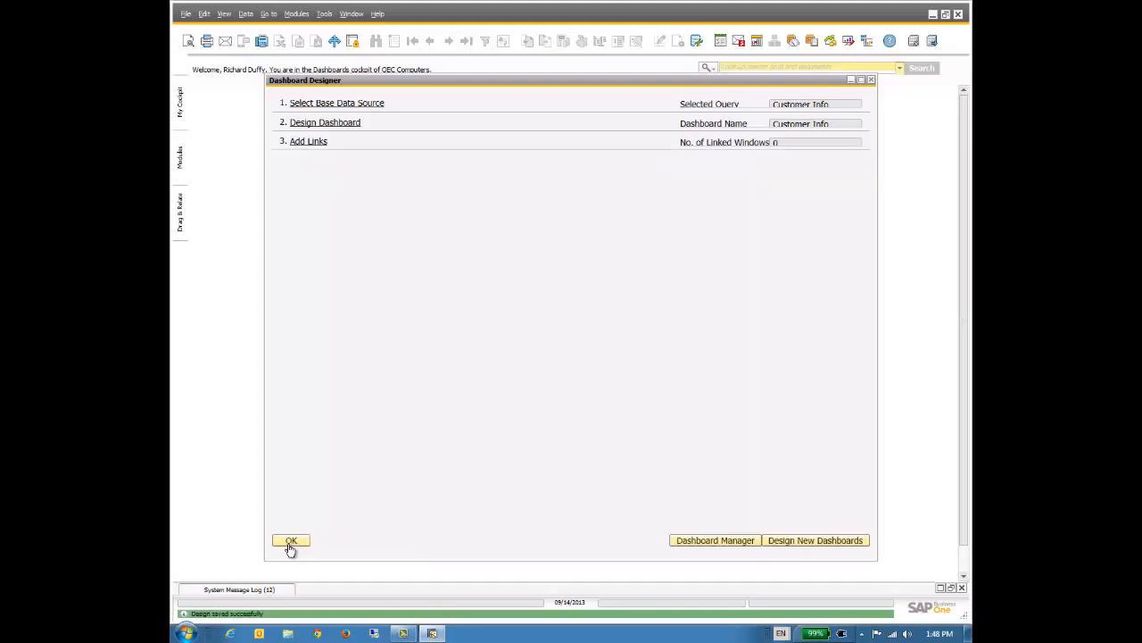
left_click(291, 541)
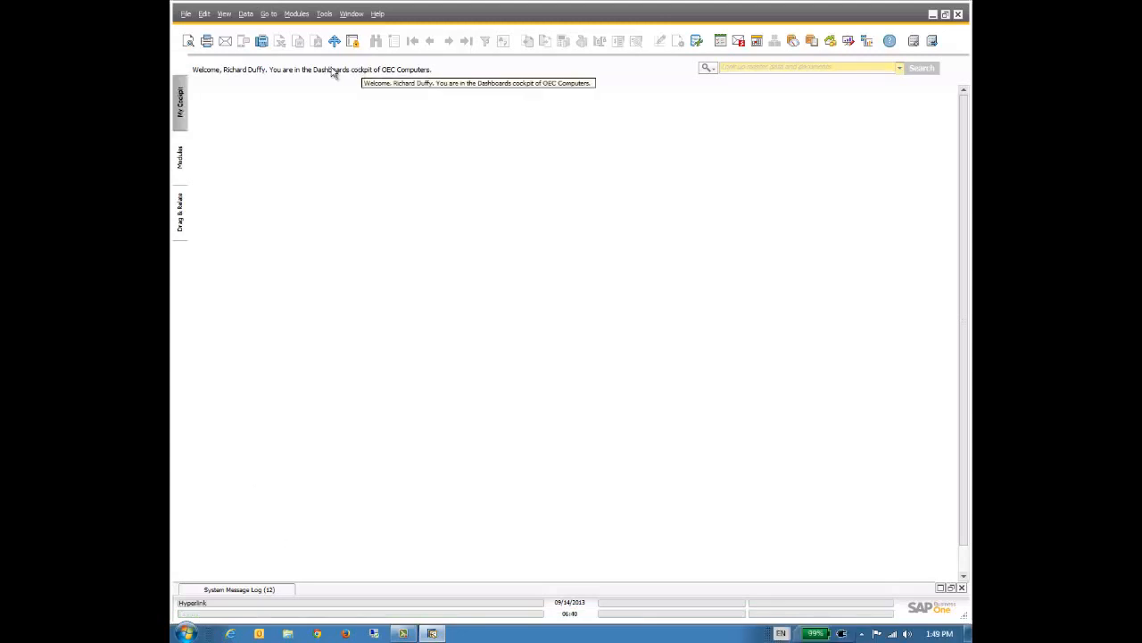
- Add a Dashboards widget from the general widgets to the Dashboards cockpit and set it to display the Customer Info dashboard
left_click(178, 116)
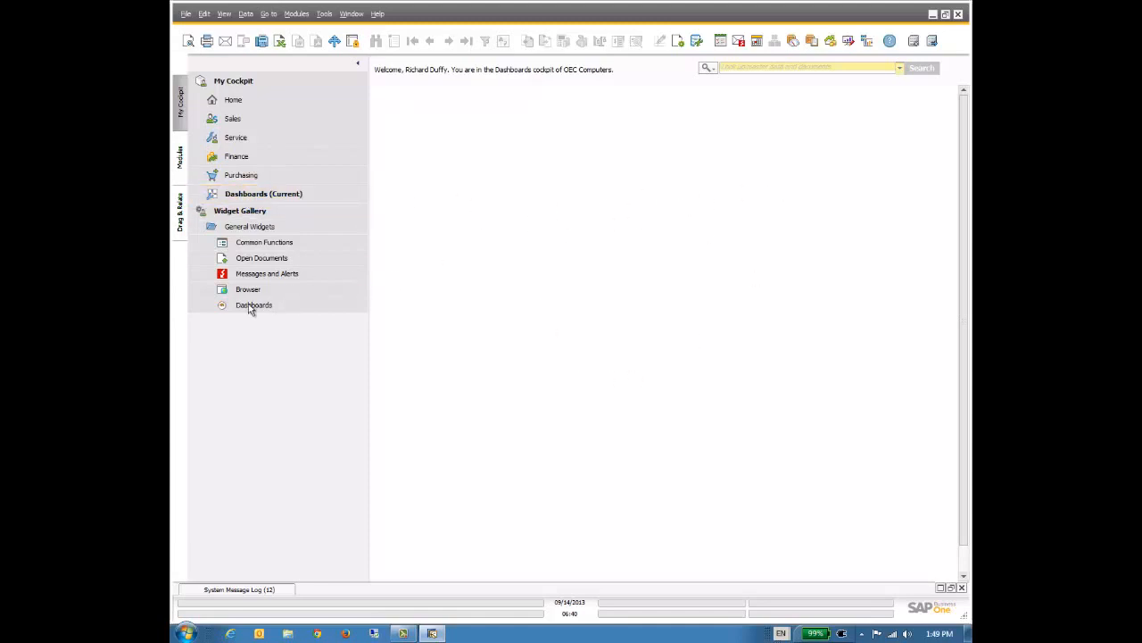
left_click_drag(239, 308, 432, 117)
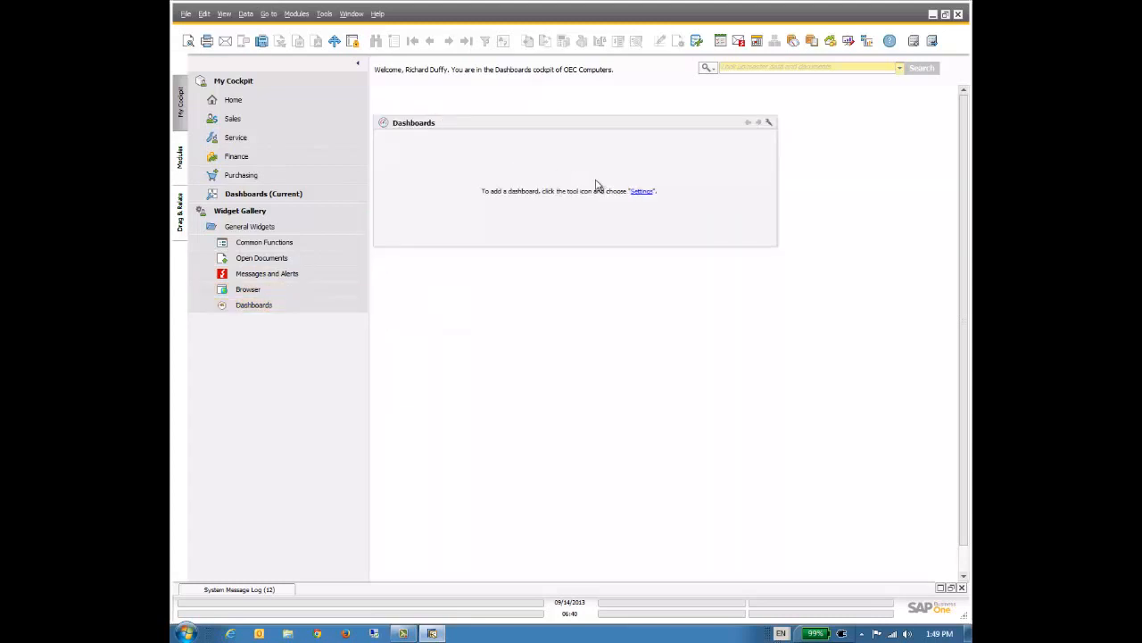
left_click(640, 192)
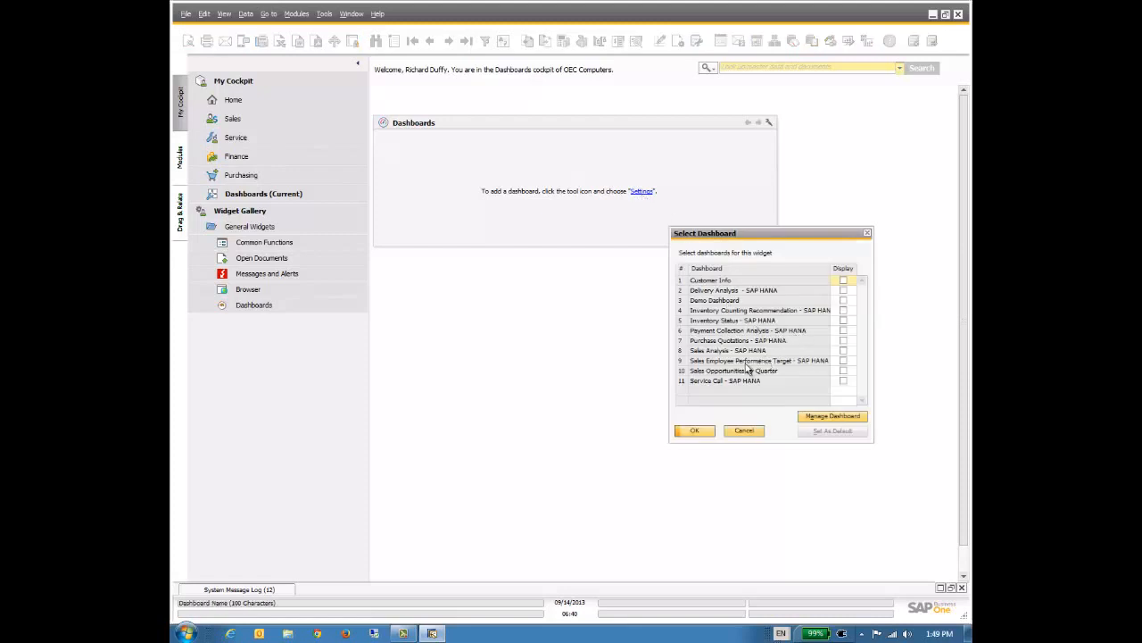
left_click(844, 282)
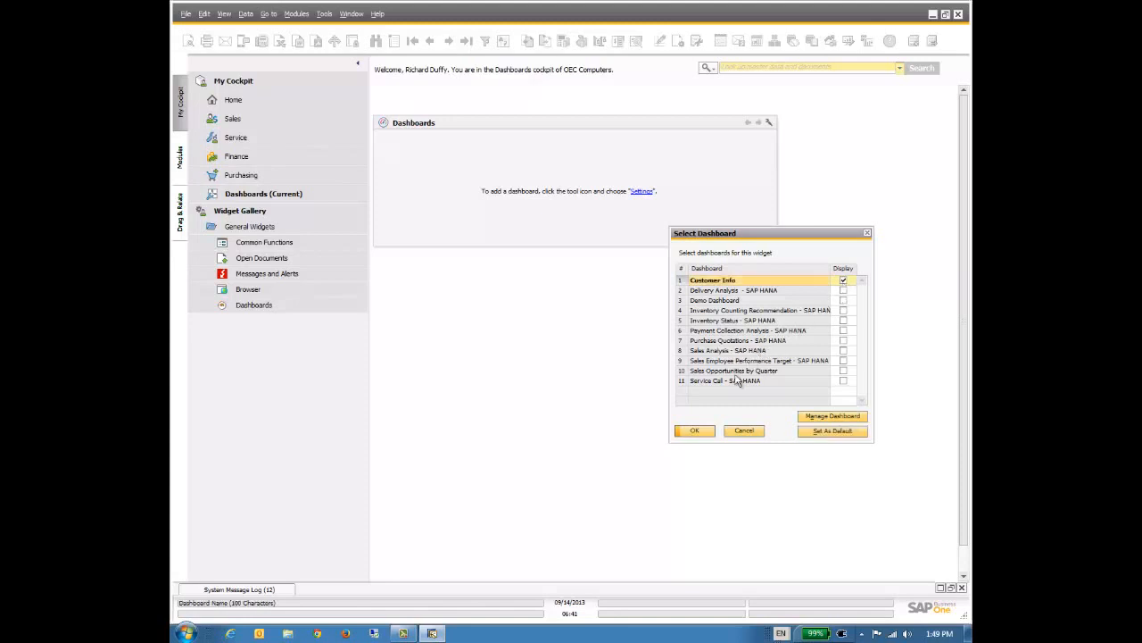
left_click(695, 430)
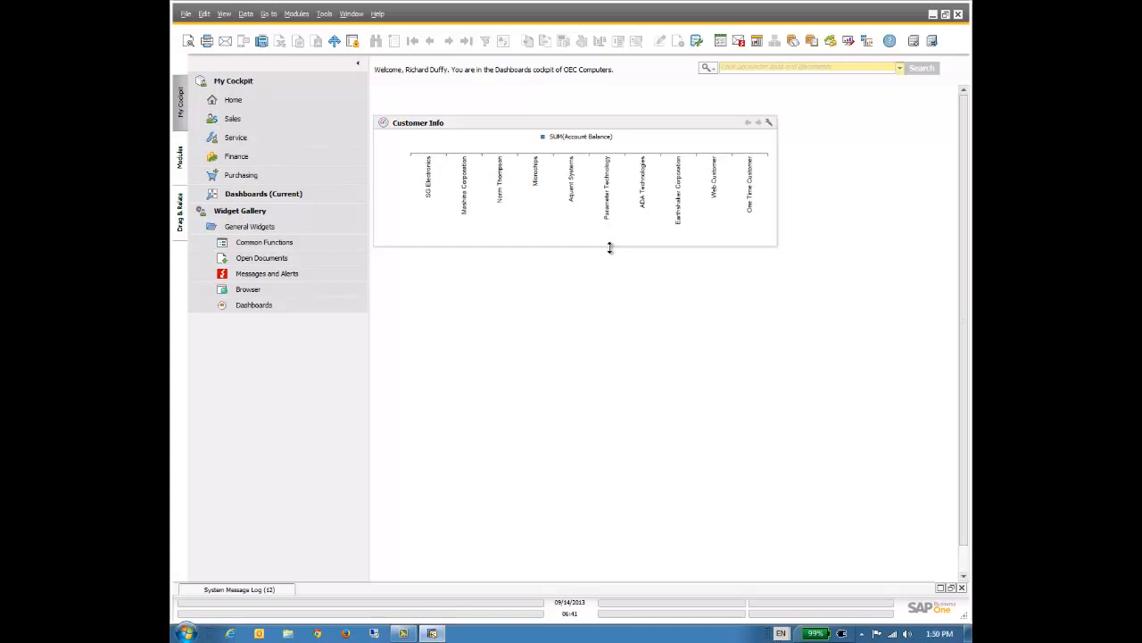
- Resize the Customer Info widget in the cockpit, making it about twice as tall and half as wide
left_click_drag(607, 248, 606, 386)
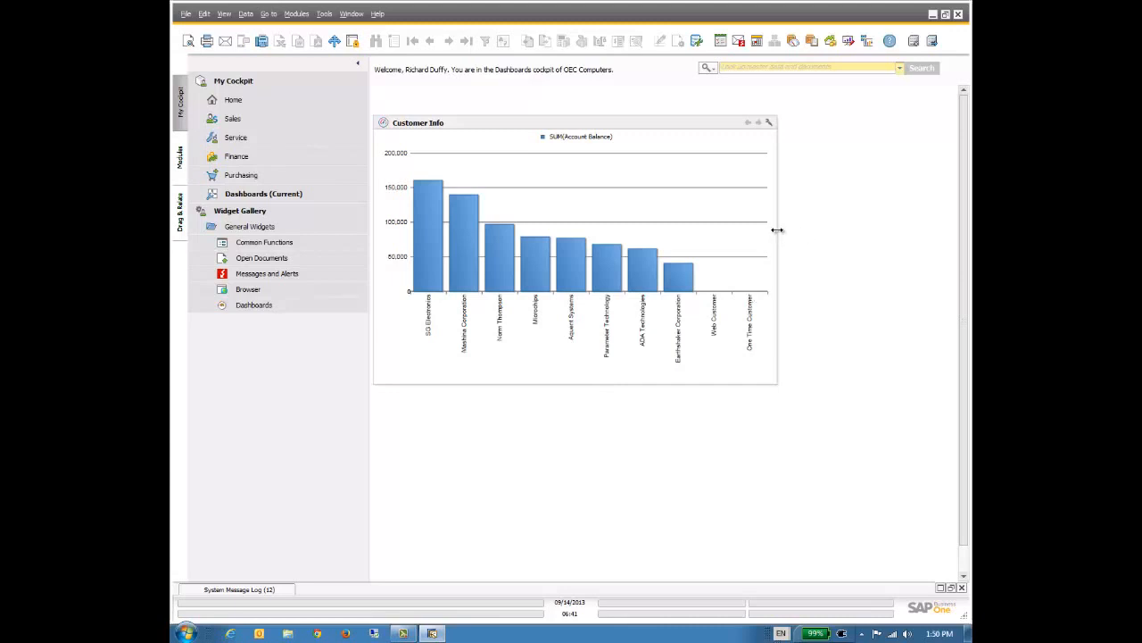
left_click_drag(777, 229, 656, 229)
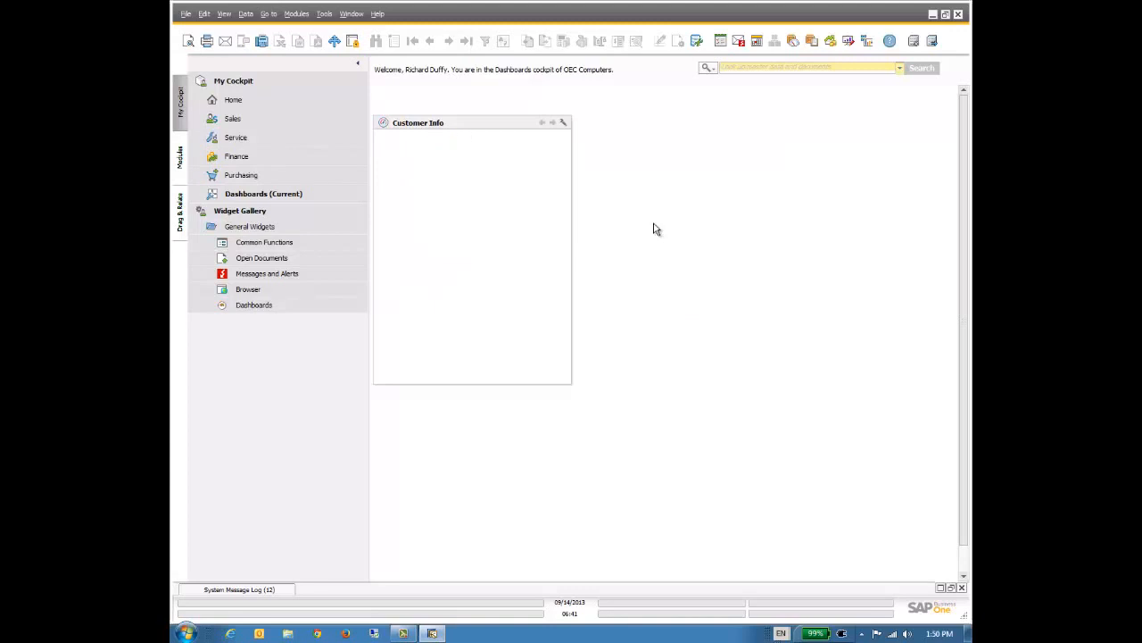